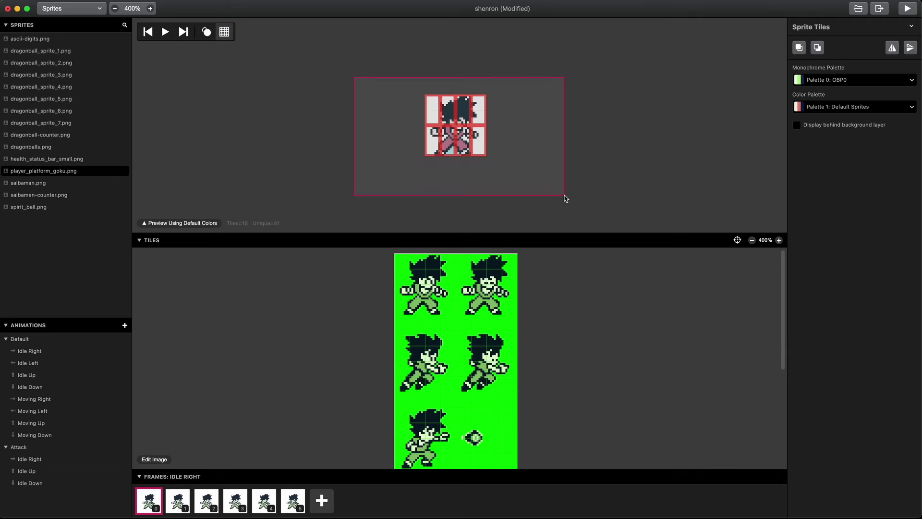
Examine how the 32 x 32 px player_platform_goku frame is divided into 8 x 16 px tiles
left_click(549, 154)
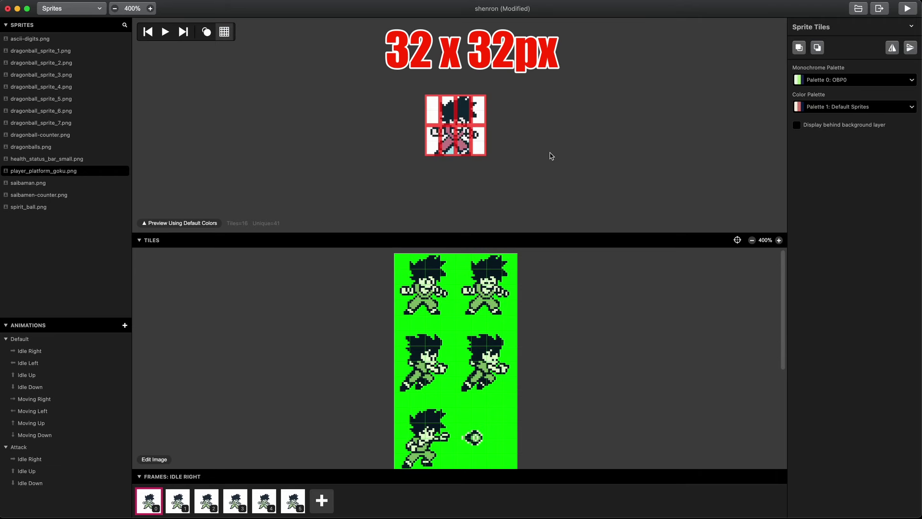
left_click_drag(394, 74, 559, 190)
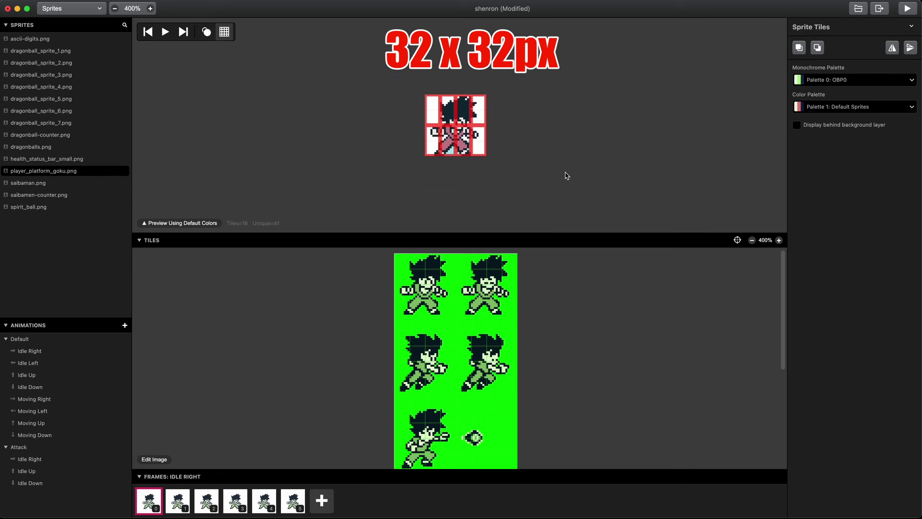
left_click(535, 158)
left_click_drag(409, 64, 452, 124)
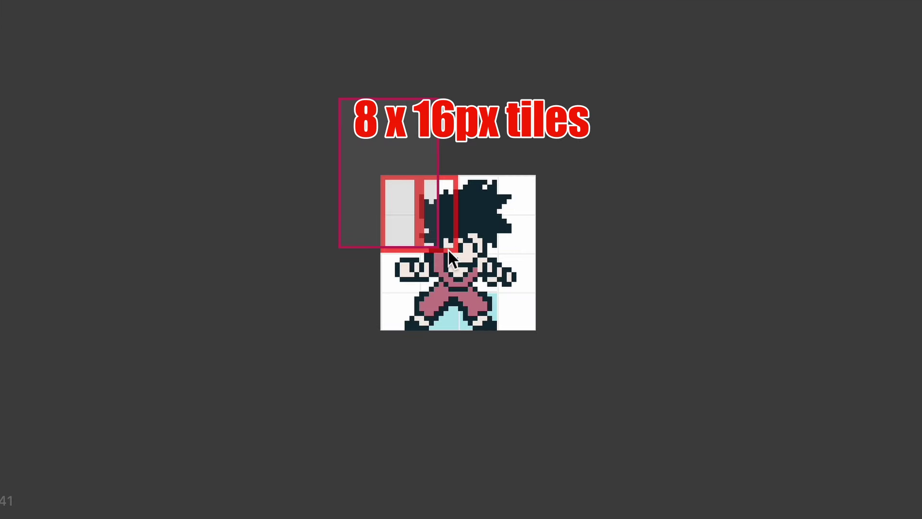
left_click_drag(449, 250, 410, 235)
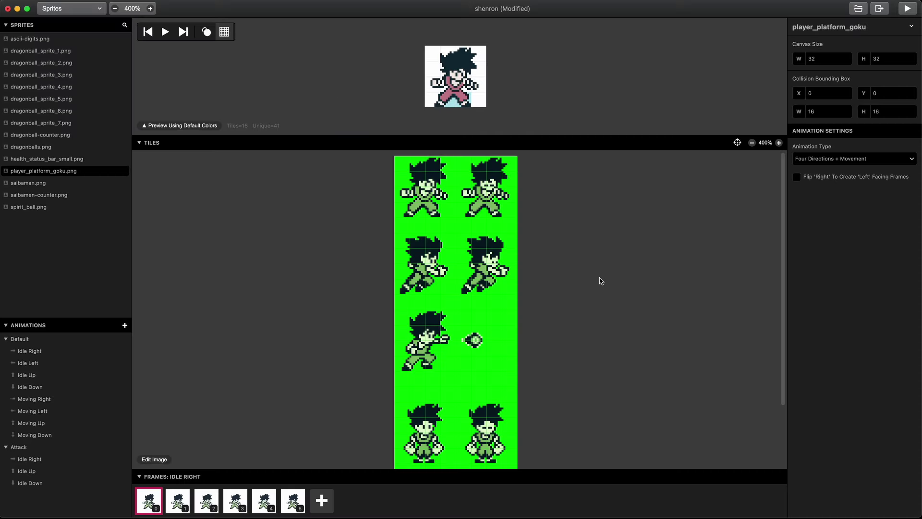
scroll(663, 273, "down", 3)
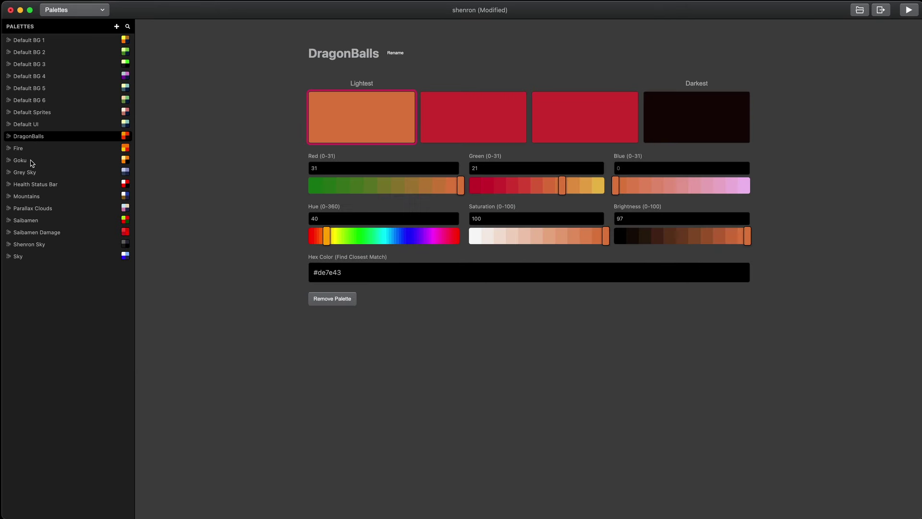
Review the colours of the Goku, Saibamen and Sky palettes
left_click(32, 163)
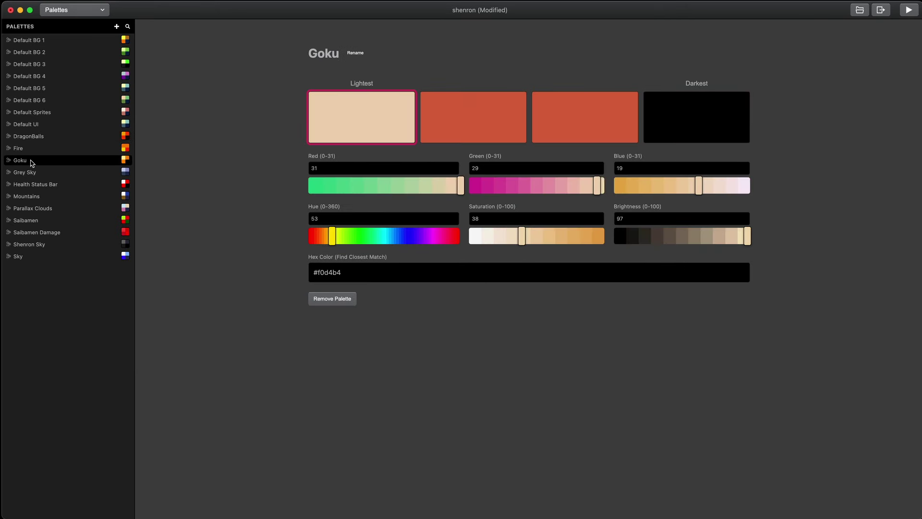
left_click(37, 222)
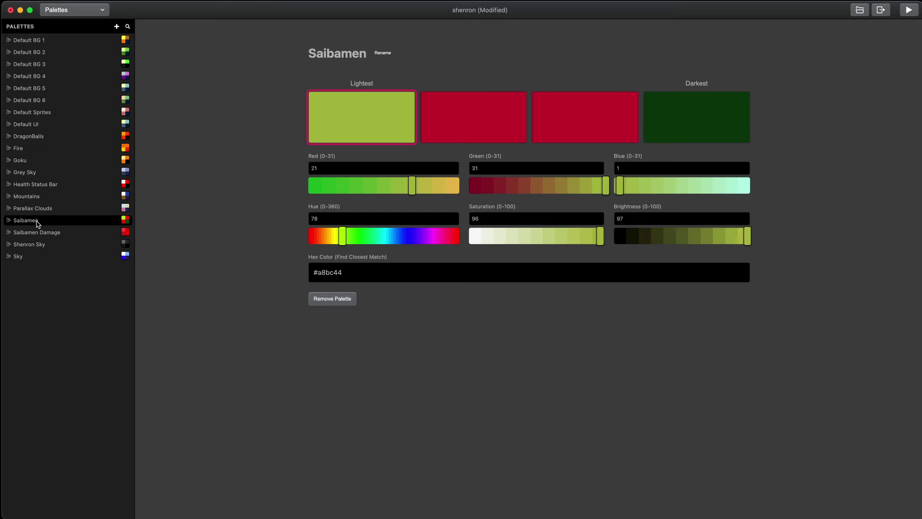
left_click(31, 257)
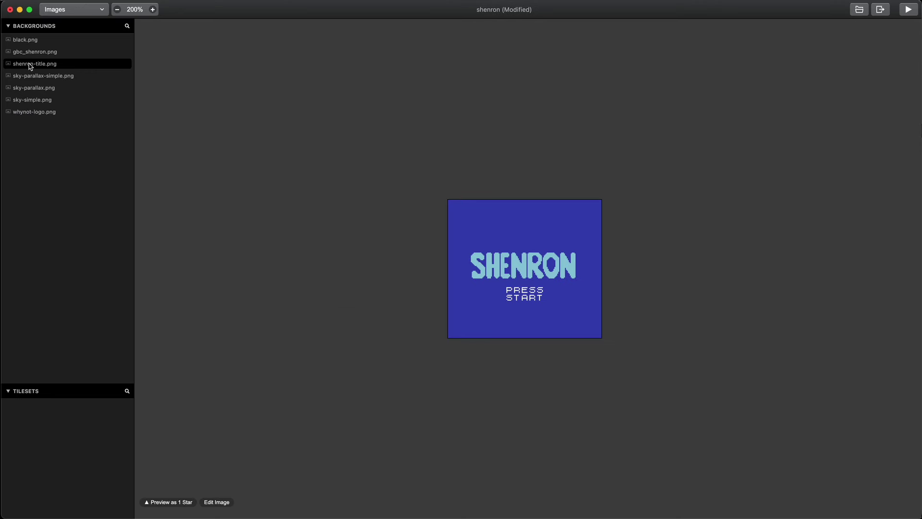
Look through the sky-parallax-simple, sky-parallax, sky-simple and whynot-logo background images
left_click(34, 76)
left_click(38, 88)
left_click(41, 101)
left_click(41, 112)
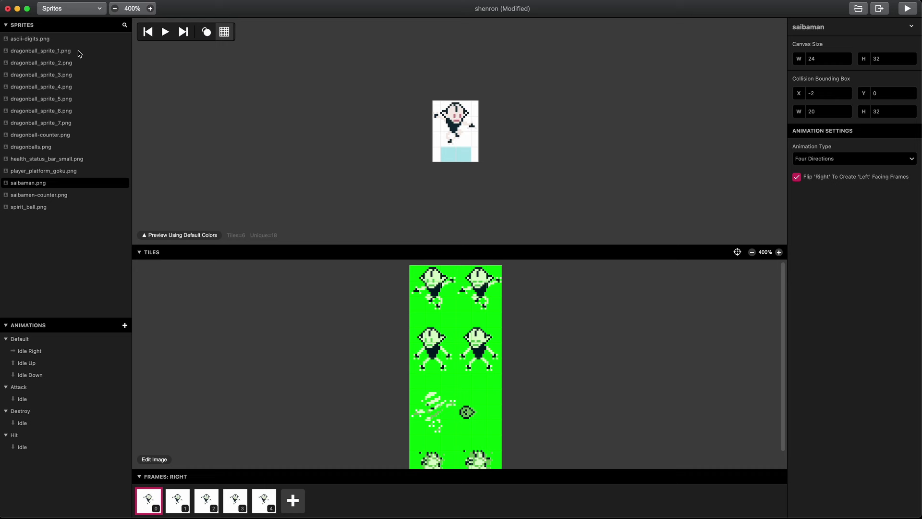
Look through the dragonball, health status bar and saibamen-counter sprites, playing the health bar's idle animation
left_click(77, 51)
left_click(63, 77)
left_click(47, 159)
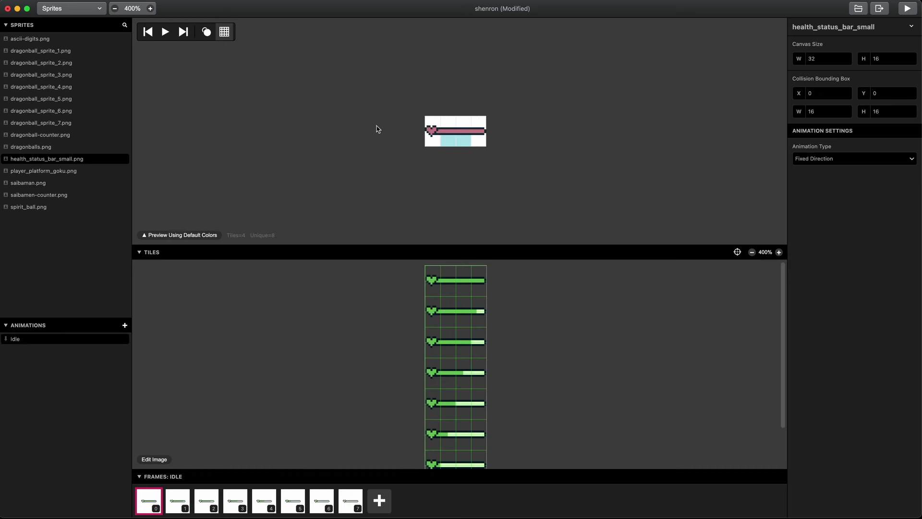
left_click(165, 36)
left_click(63, 195)
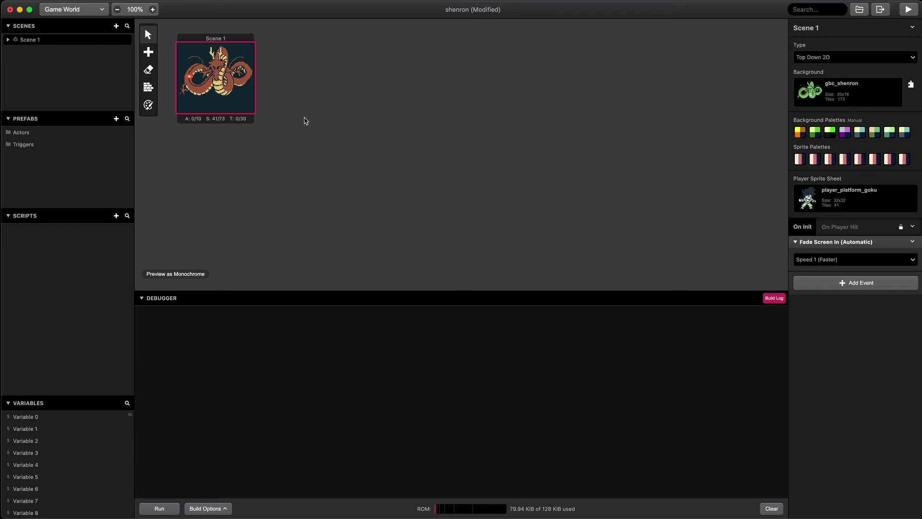
Set Scene 1's background to whynot-logo and its first background palette to Sky
left_click(847, 93)
left_click(816, 203)
left_click(800, 132)
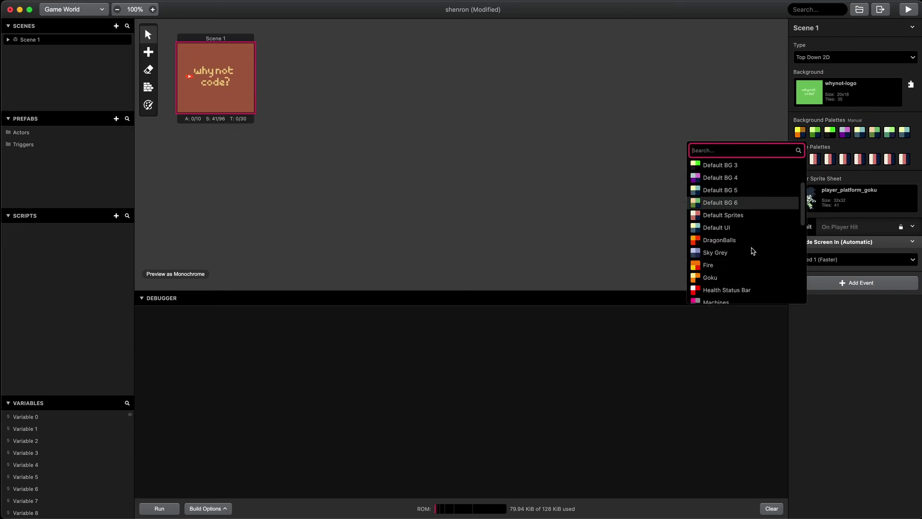
scroll(727, 234, "down", 5)
left_click(713, 207)
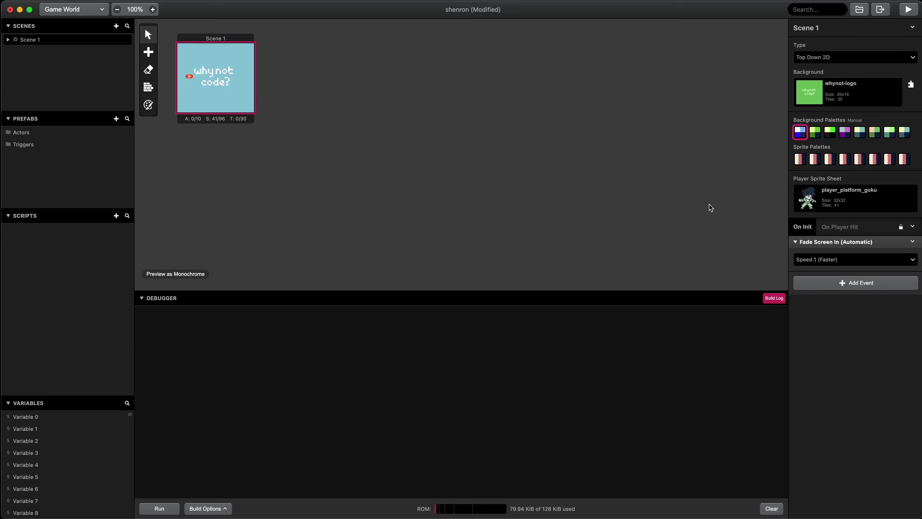
Add a new scene beside Scene 1 and give it the shenron-title background
left_click(156, 54)
left_click(168, 86)
left_click(330, 105)
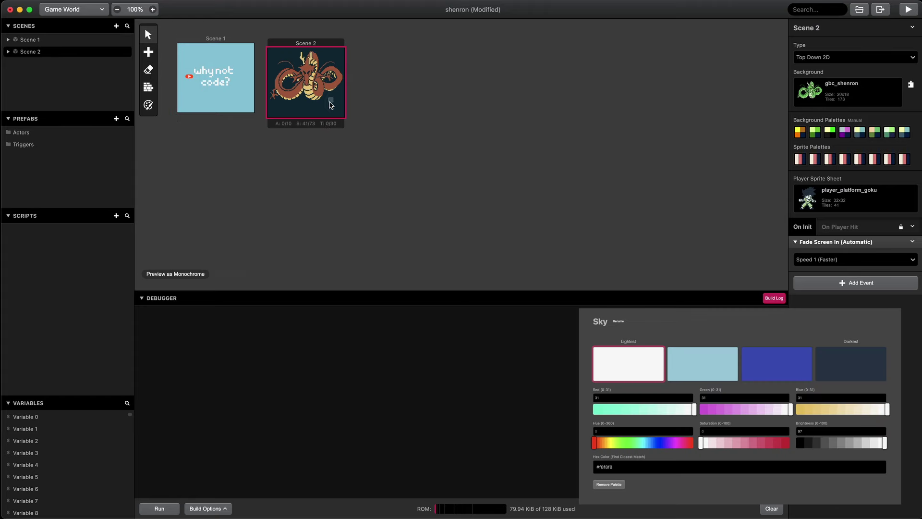
left_click(847, 92)
left_click(801, 161)
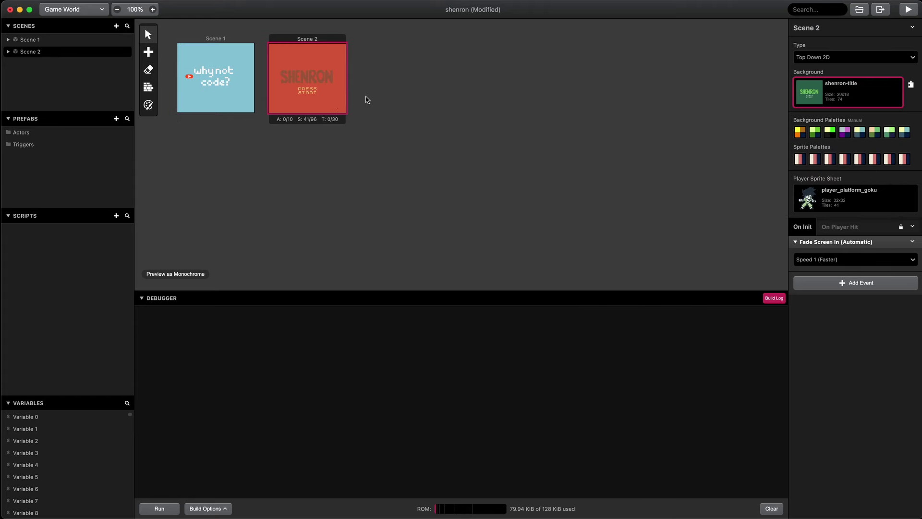
Set the first background palette of the shenron-title scene to Sky
left_click(801, 130)
scroll(709, 211, "down", 5)
left_click(711, 200)
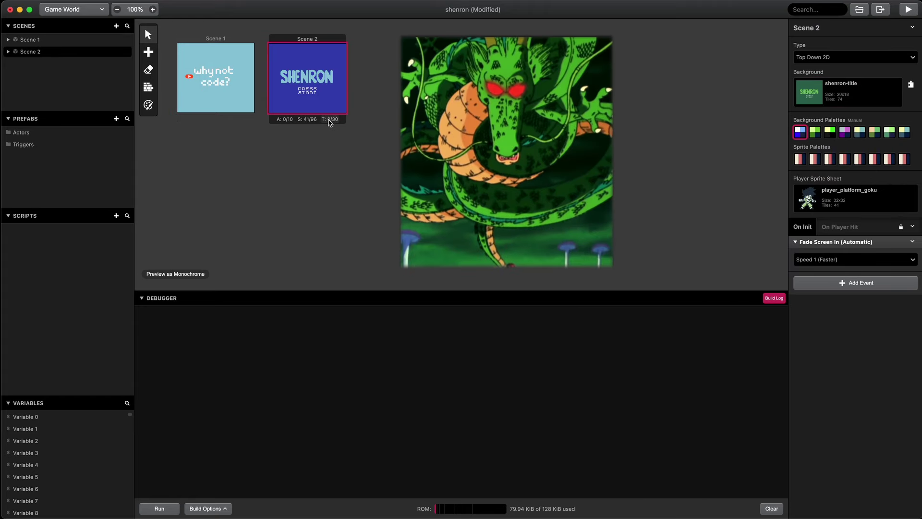
Add a third scene below Scene 1 and set its first background palette to Sky
left_click(148, 52)
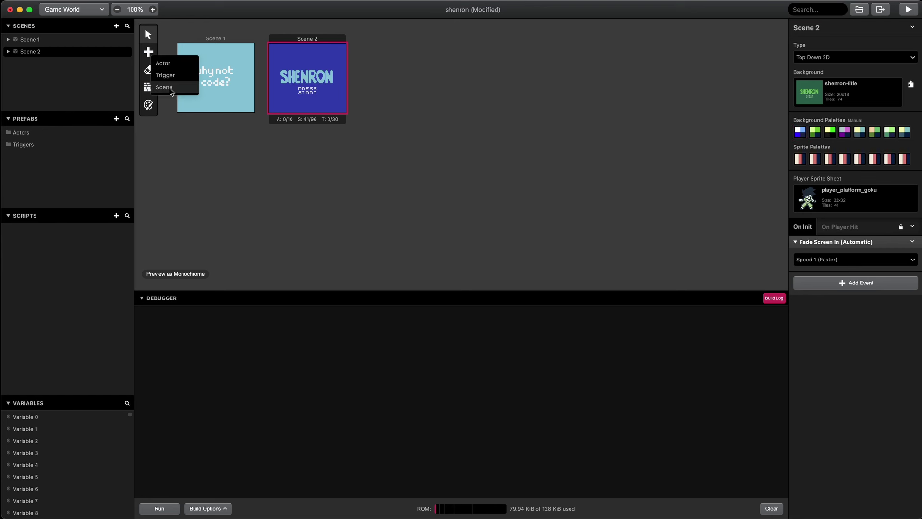
left_click(165, 89)
left_click(243, 197)
left_click(800, 131)
scroll(701, 242, "down", 10)
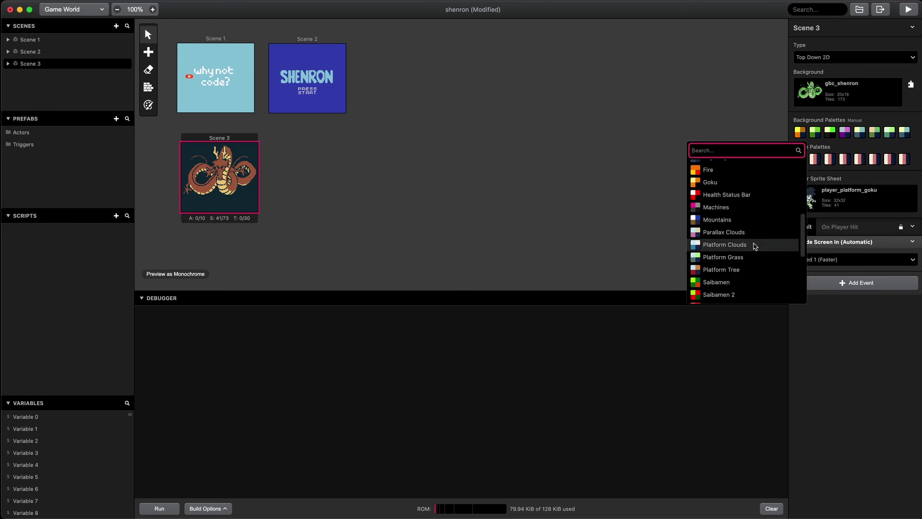
left_click(720, 201)
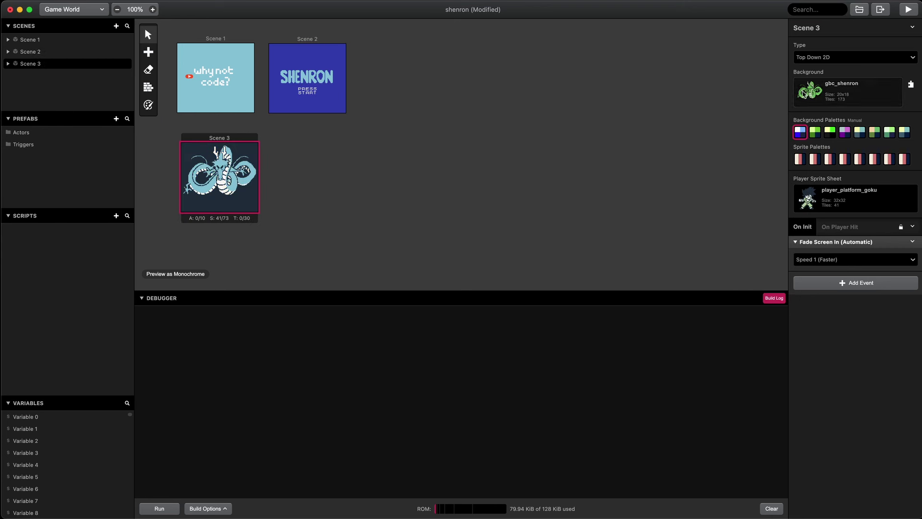
Change Scene 3's background to sky-parallax-simple and line the scene up beneath Scene 1
left_click(848, 92)
left_click(816, 165)
left_click_drag(356, 135, 352, 135)
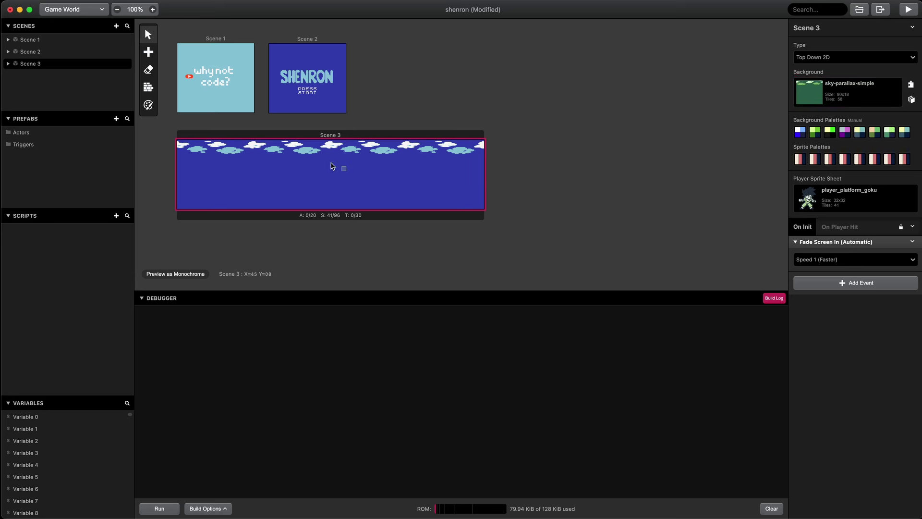
left_click(315, 105)
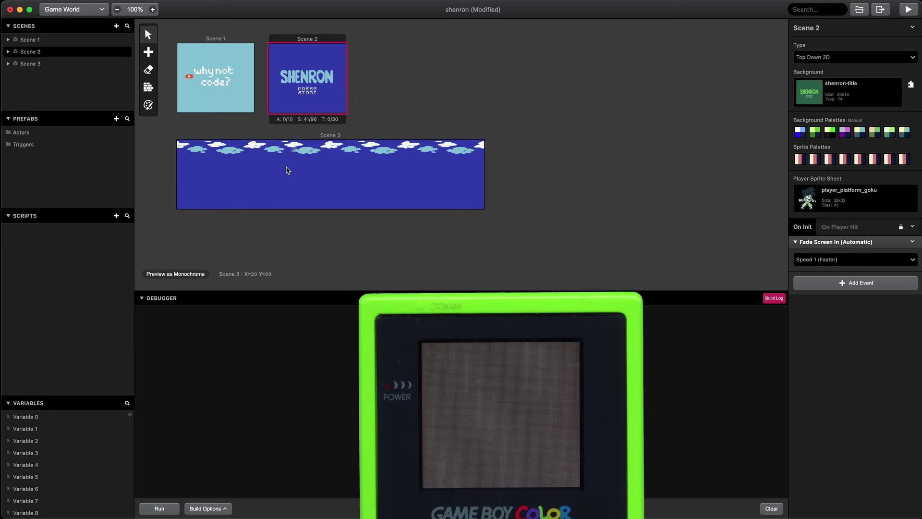
left_click(286, 171)
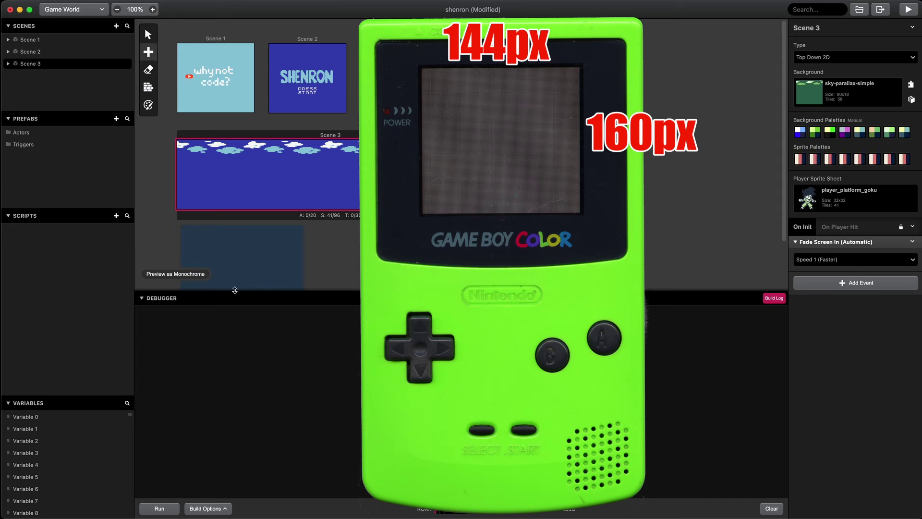
Add a scene below Scene 3, keeping the gbc_shenron background, and set its first background palette to Default BG 3
left_click(235, 291)
scroll(240, 269, "down", 2)
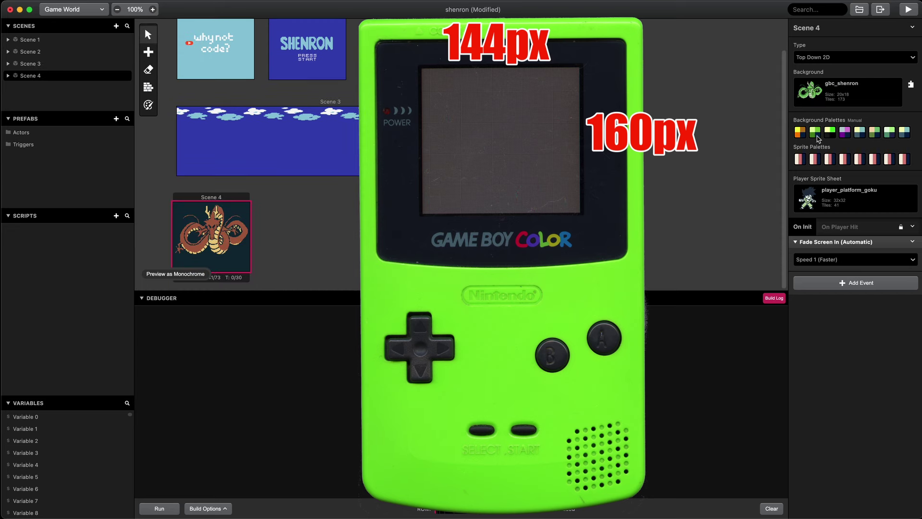
left_click(800, 132)
left_click(732, 242)
left_click_drag(217, 198, 237, 217)
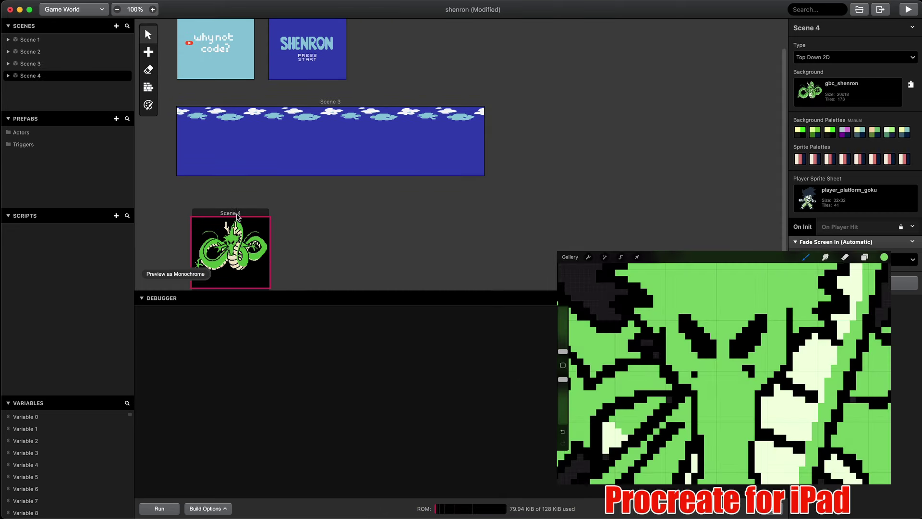
Move the player's start position from Scene 1 to X 1, Y 9 in Scene 3
left_click(265, 156)
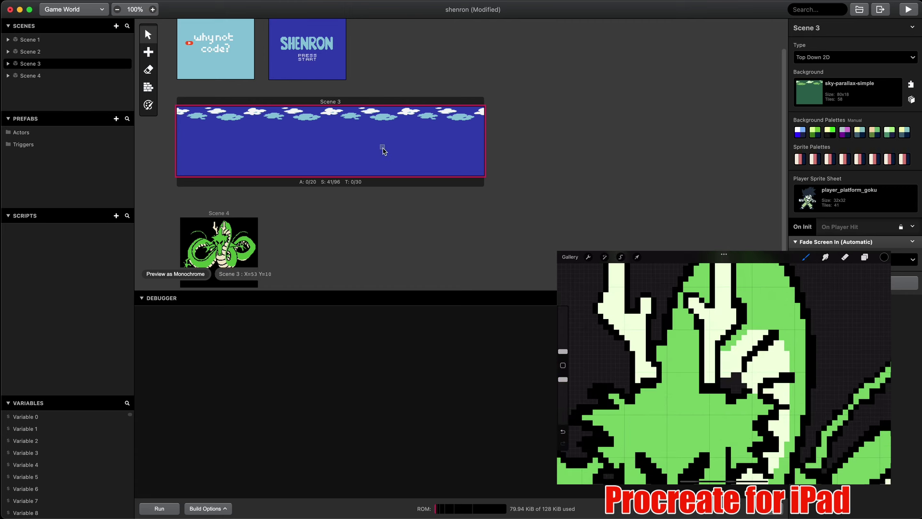
mouse_move(189, 43)
left_mouse_down()
mouse_move(214, 141)
mouse_move(201, 147)
left_mouse_up()
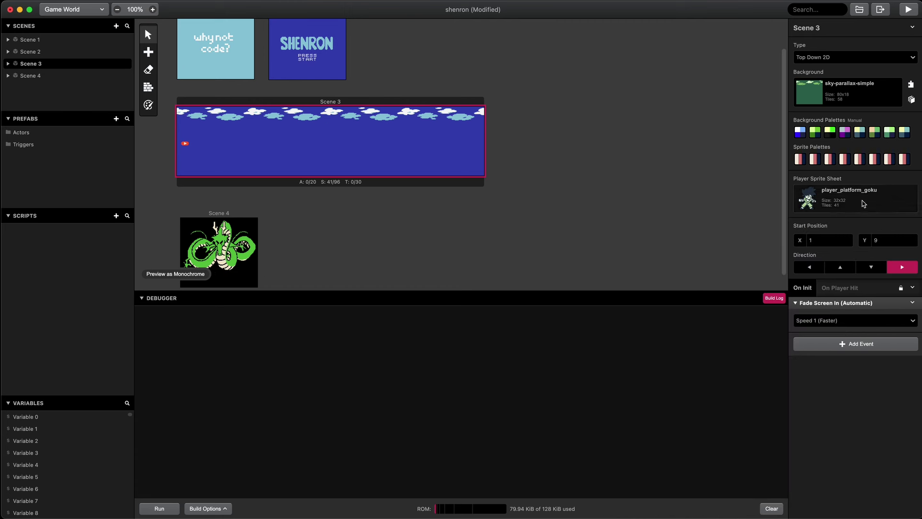
Review the right, left, up and down moving animations of the player_platform_goku sprite
left_click(93, 11)
left_click(80, 38)
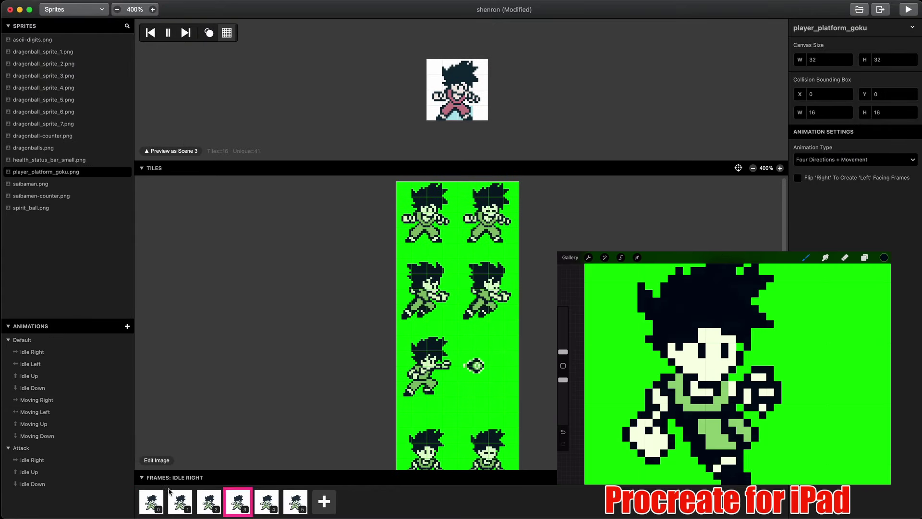
left_click(60, 401)
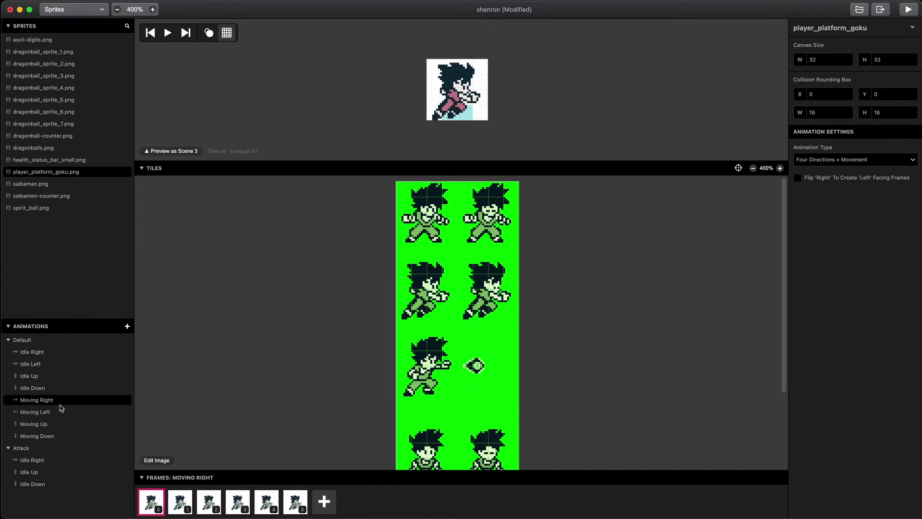
left_click(56, 413)
left_click(58, 424)
left_click(62, 411)
left_click(58, 435)
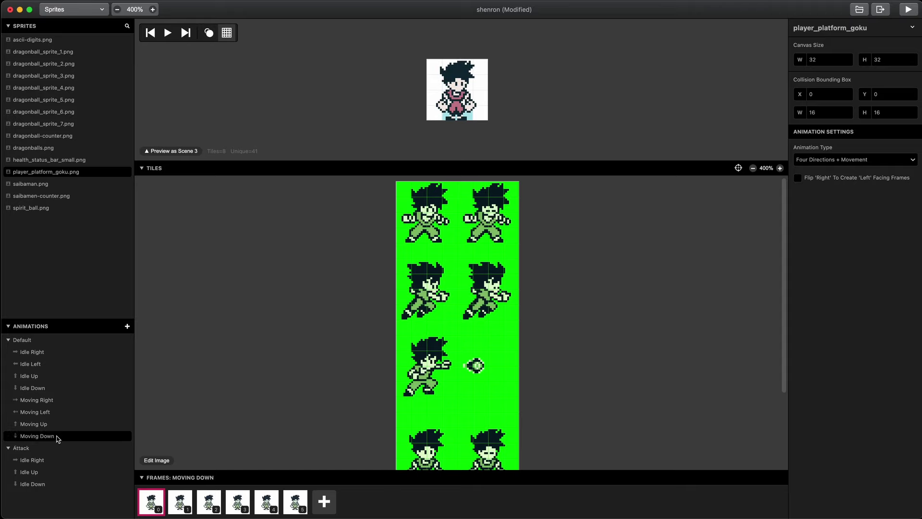
left_click(44, 399)
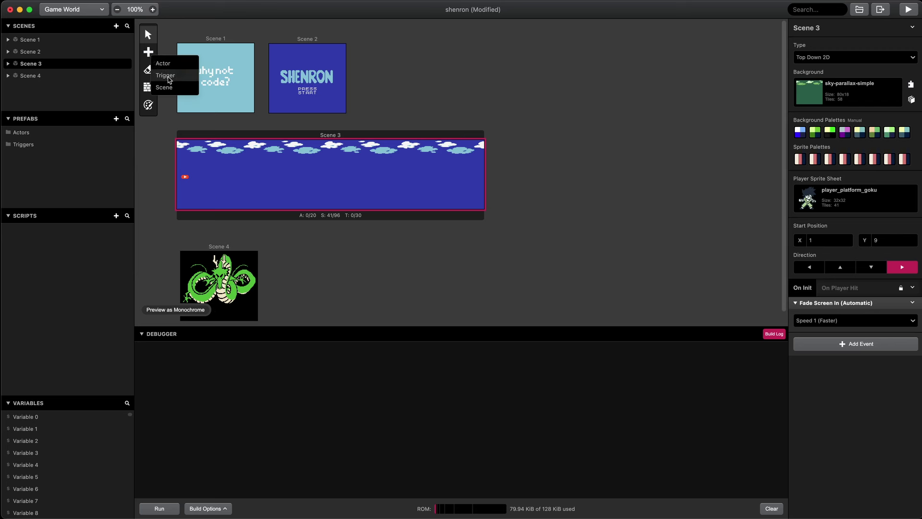
Place an actor near the far right end of Scene 3 and assign it a dragonball sprite
left_click(166, 63)
left_click(472, 177)
left_click(838, 115)
left_click(824, 175)
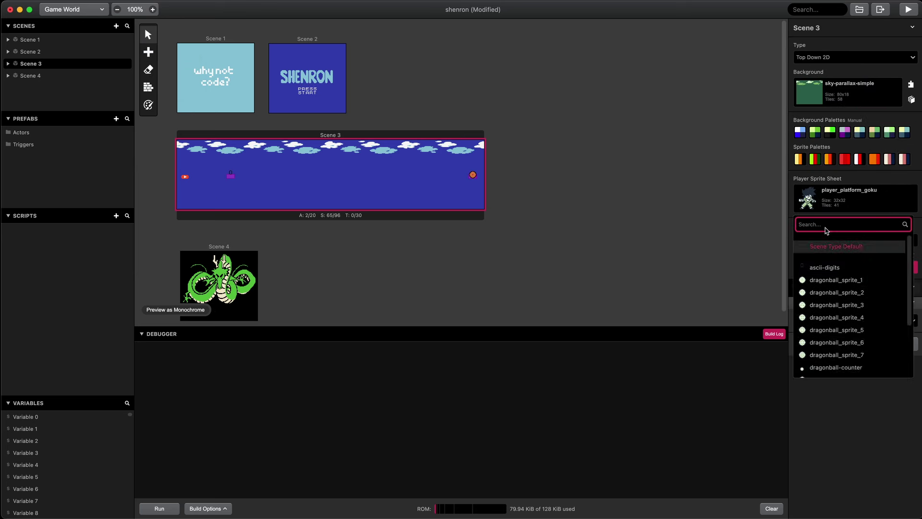
left_click(824, 265)
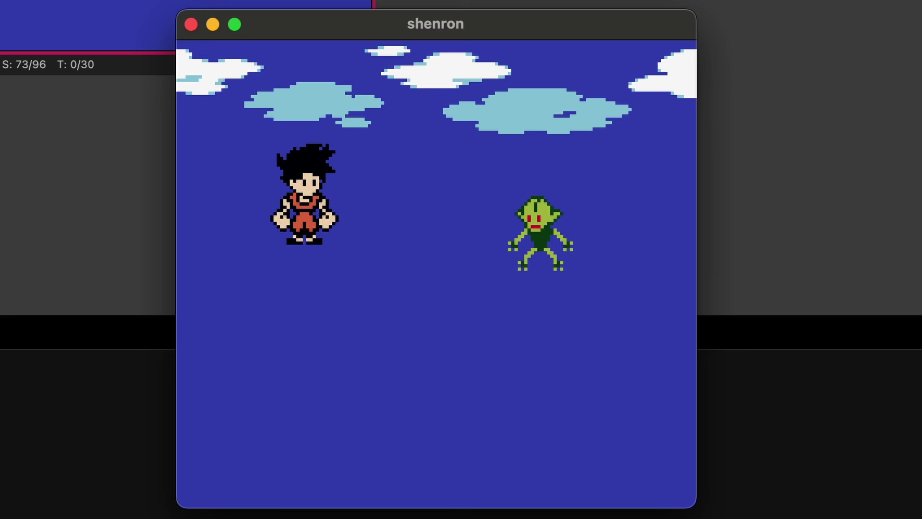
Test the player's movement in all four directions around the enemy in the running game
key("Up")
key("Down")
key("Right")
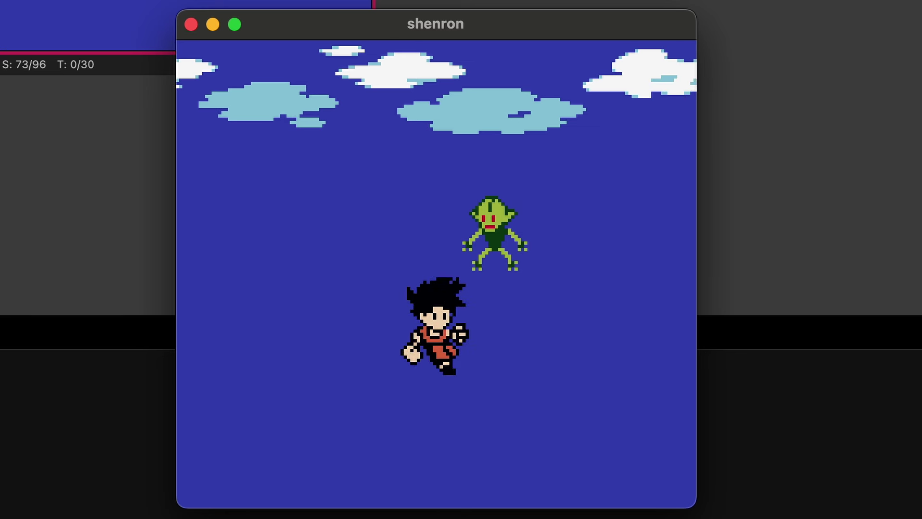
key("Left")
key("Up")
key("Down")
key("Right")
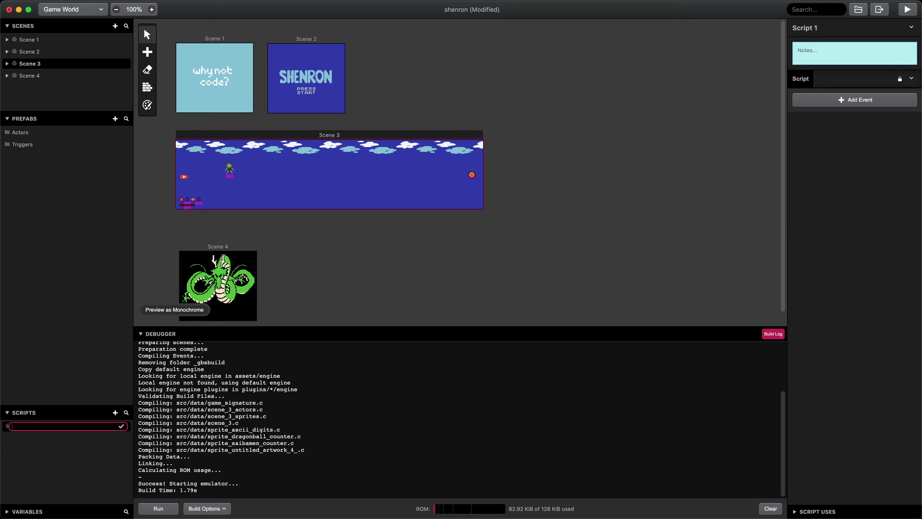
Add a Play Sound Effect event to the Ki Blast script, using effect index 6 of the Tronimal sound effects file
left_click(822, 99)
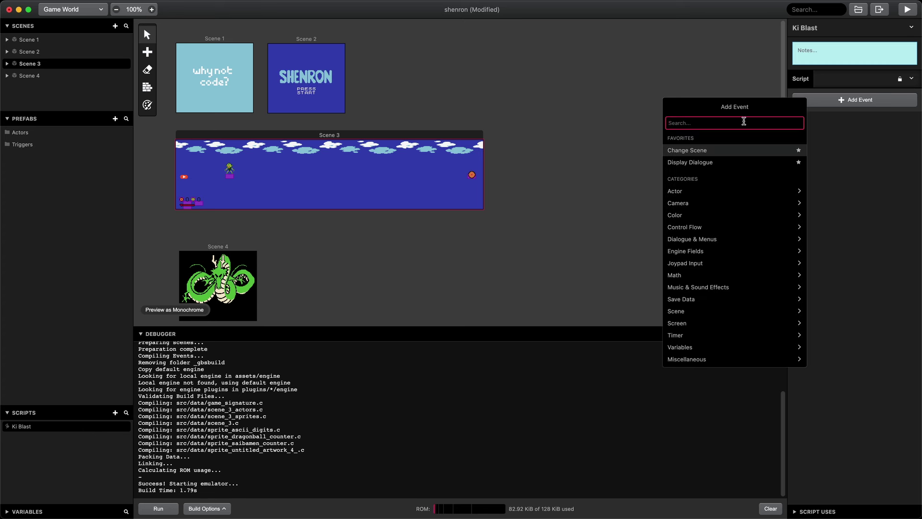
type("play sound")
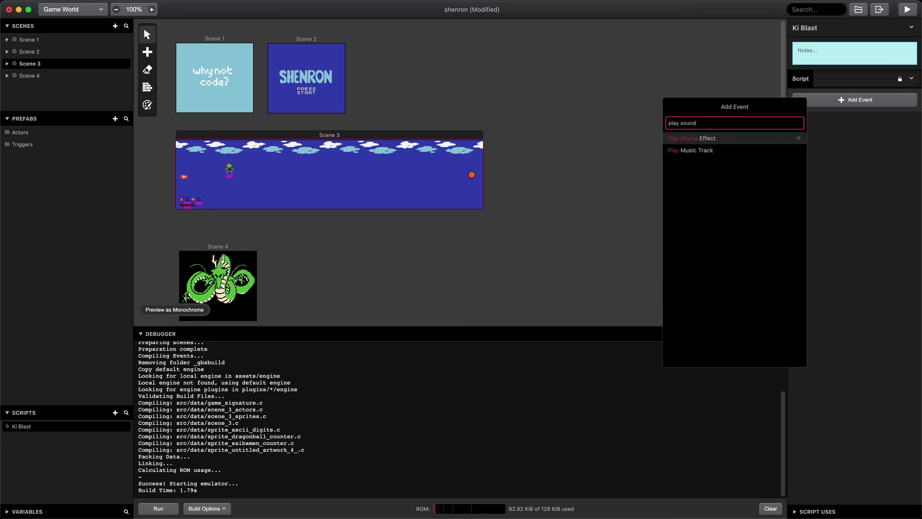
key("Return")
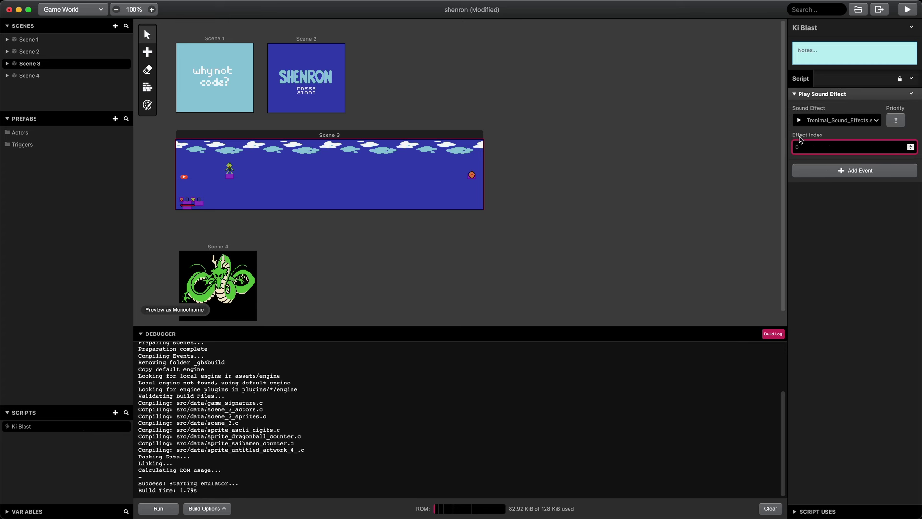
Add a Launch Projectile event to the Ki Blast script with the spirit_ball sprite sheet and the Attack animation state
left_click(877, 176)
type("launch")
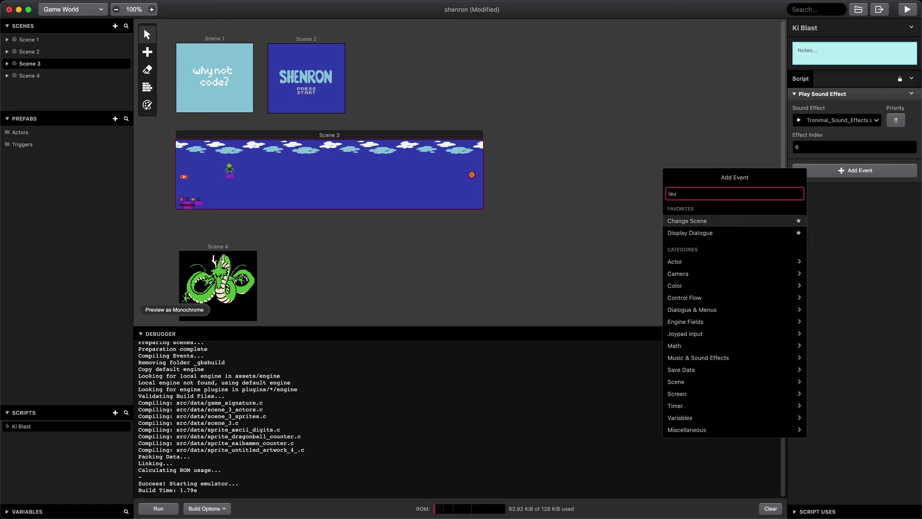
key("Return")
left_click(830, 205)
scroll(801, 296, "down", 3)
left_click(799, 344)
left_click(883, 203)
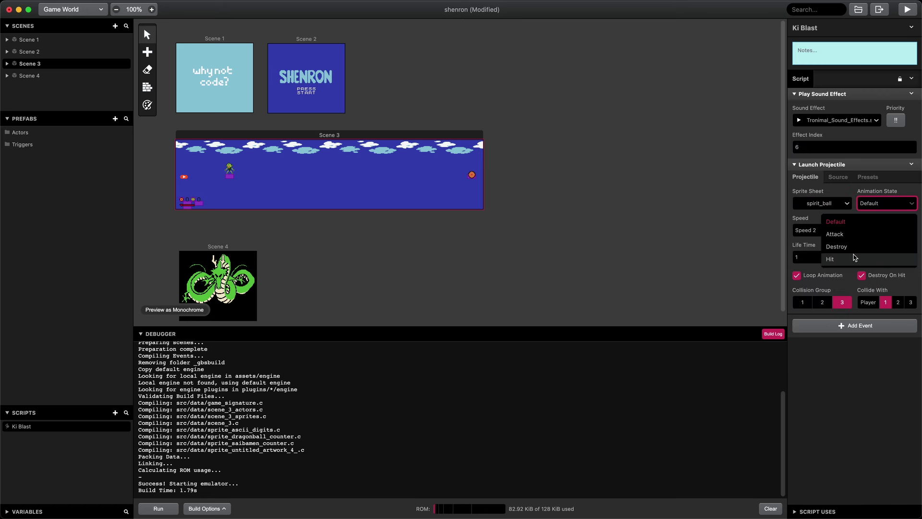
left_click(826, 235)
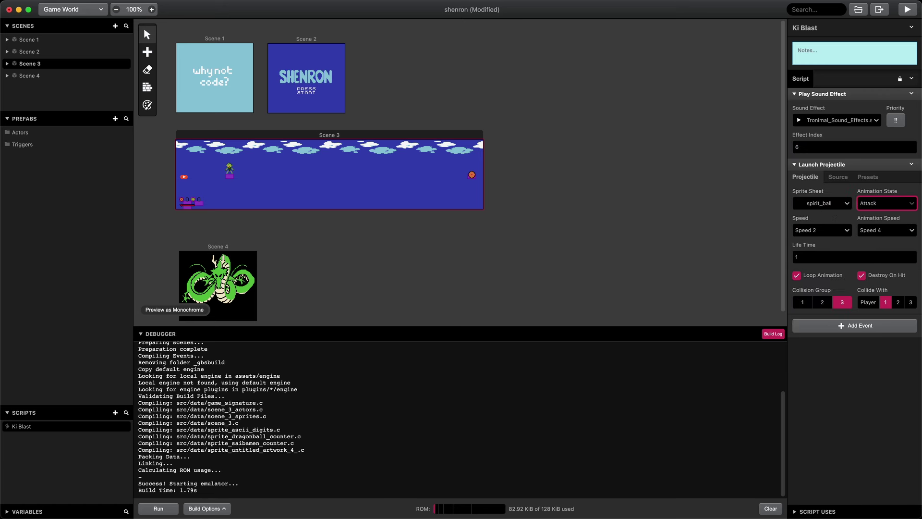
Set the projectile to Speed 3, animation Speed 5, life time 1.2 and collision group 1
left_click(822, 230)
left_click(789, 308)
left_click(887, 230)
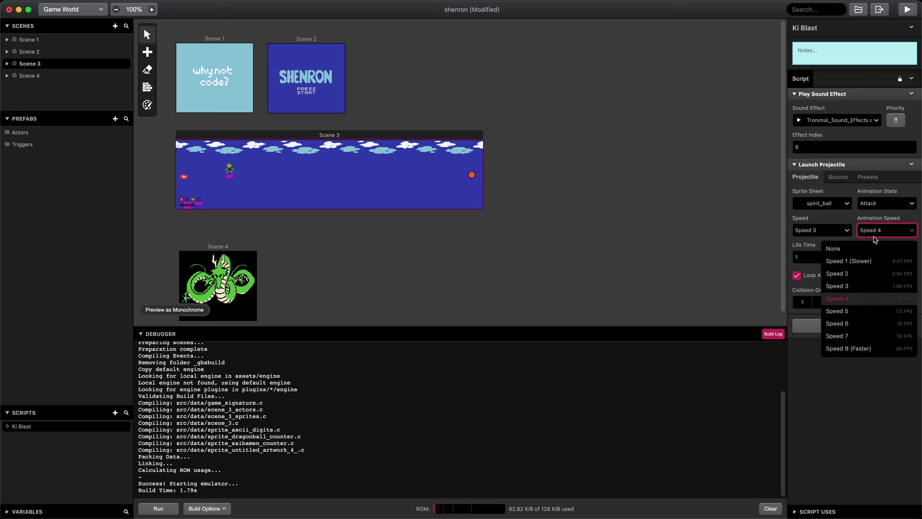
left_click(857, 313)
left_click(828, 256)
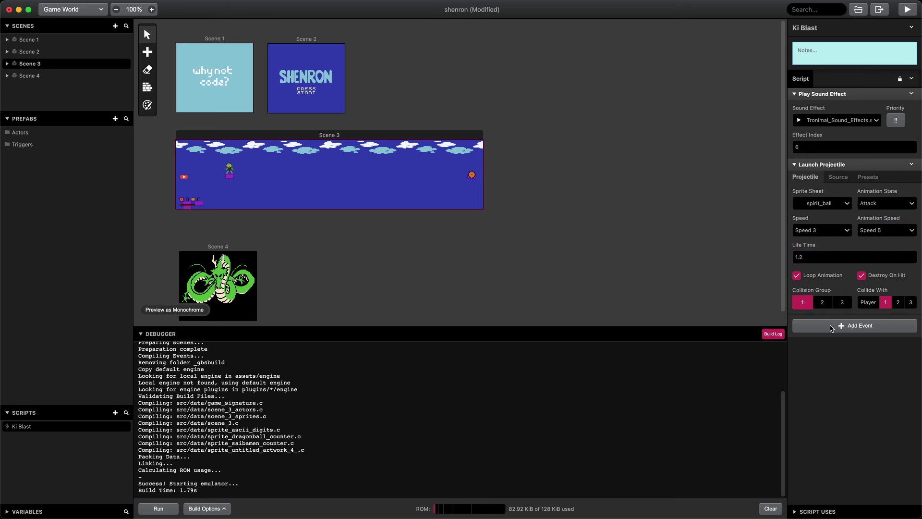
Add a Set Actor Animation State event to the Ki Blast script that puts the player in the Attack state
left_click(836, 326)
type("set animation state")
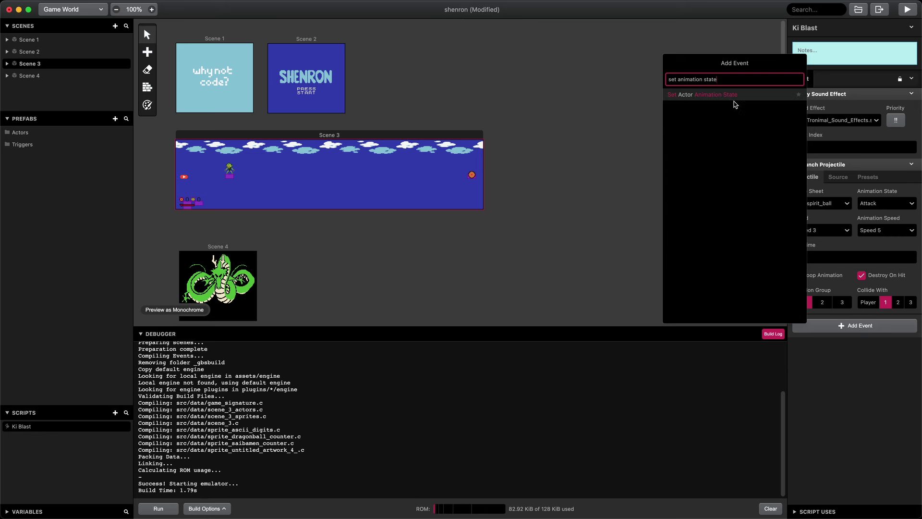
left_click(735, 97)
left_click(822, 373)
left_click(826, 403)
Add a 0.3-second wait to the Ki Blast script, followed by an event returning the player's animation state to Default
left_click(857, 397)
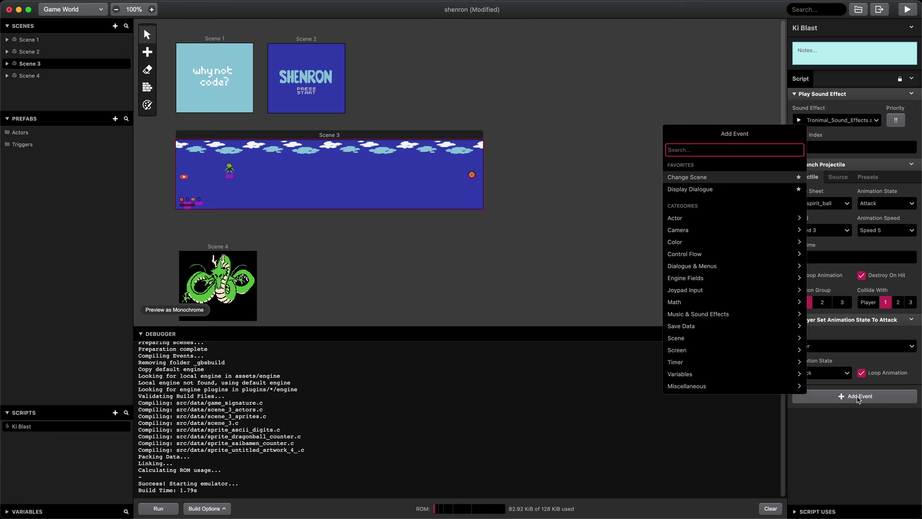
type("w")
key("Return")
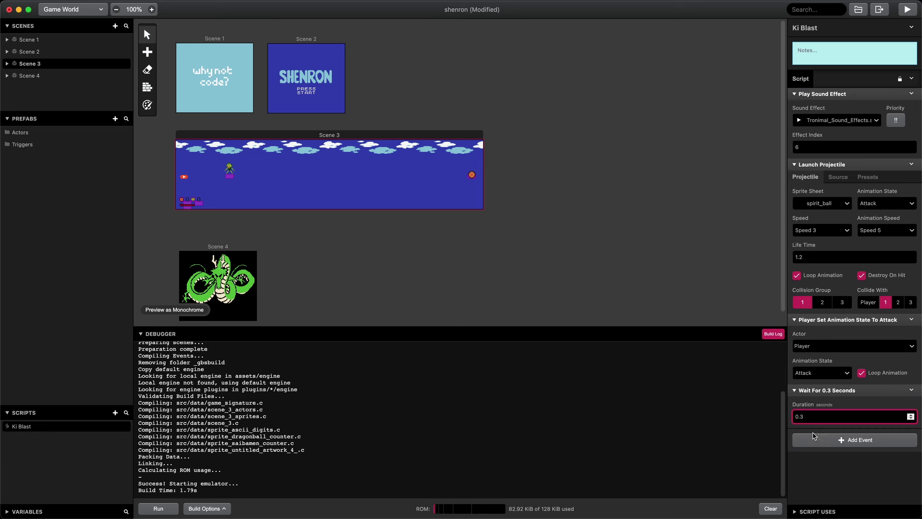
left_click(815, 439)
type("set animation st")
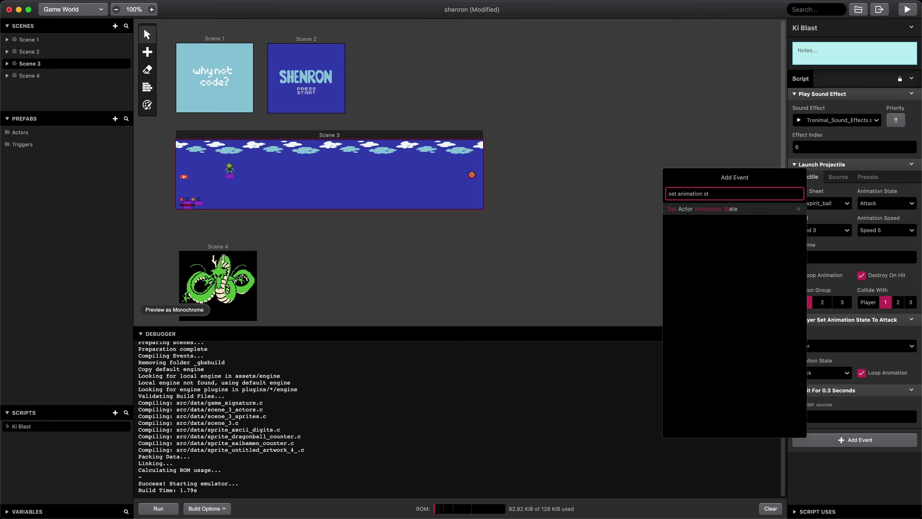
key("Return")
Set the projectile's source Offset Y to 10, launch it at the player's Actor Direction and set the Direction Offset to 14
left_click(838, 158)
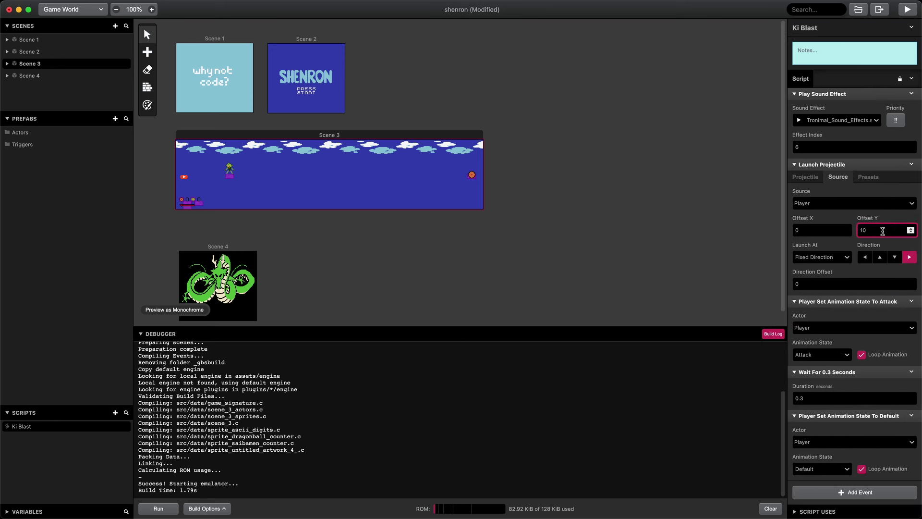
left_click(822, 257)
left_click(834, 284)
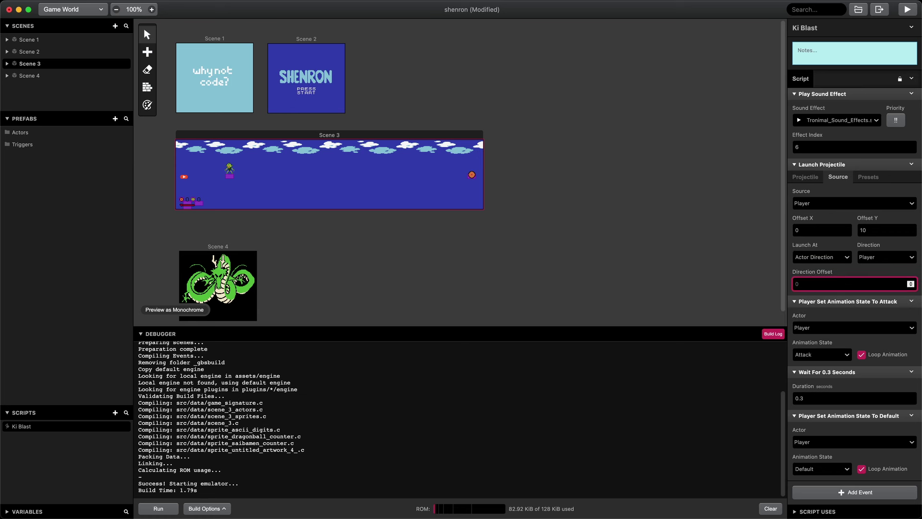
type("10")
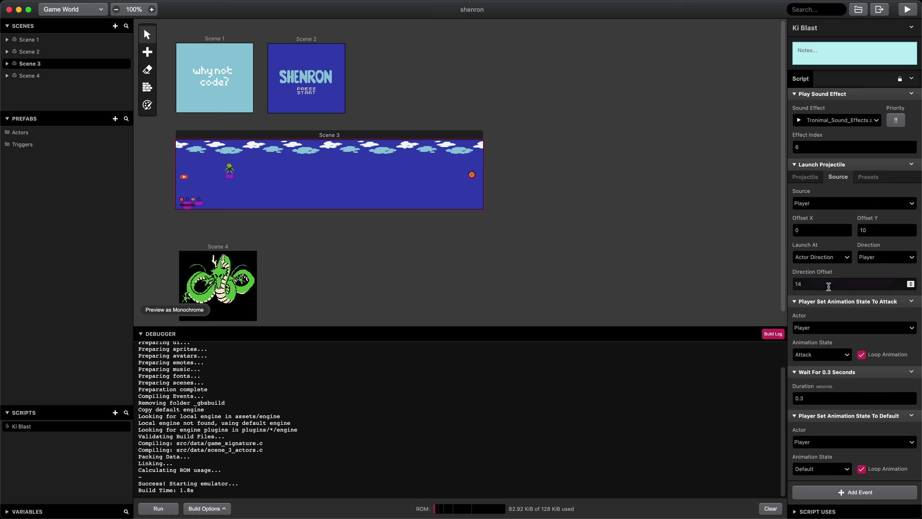
Collapse the animation and wait events and add a Pause Script Until Button Pressed event to the Ki Blast script
left_click(825, 303)
left_click(848, 313)
left_click(852, 325)
left_click(856, 343)
type("press")
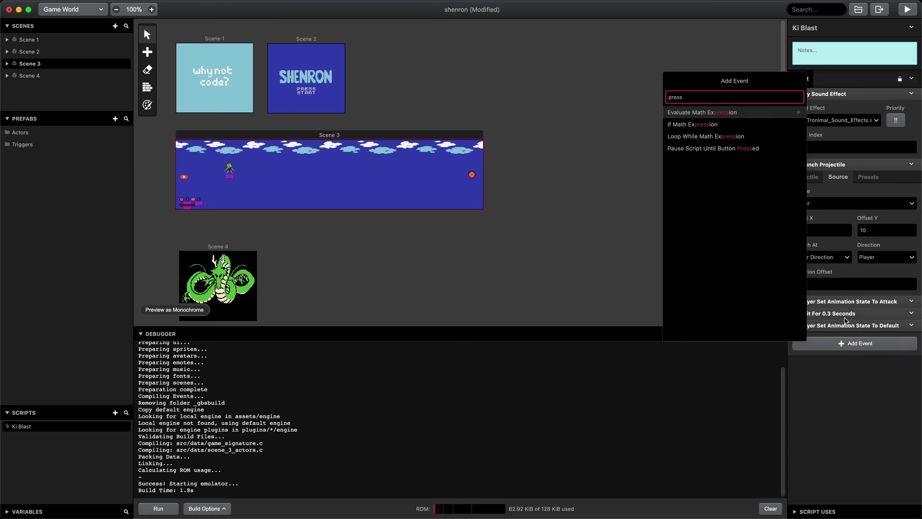
key("BackSpace")
key("BackSpace")
key("BackSpace")
key("BackSpace")
key("BackSpace")
type("button")
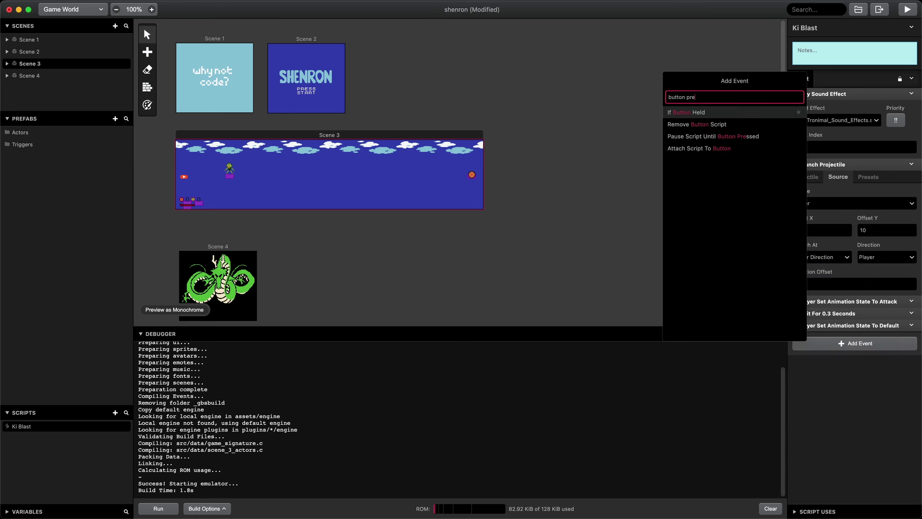
left_click(706, 136)
Move the button-press pause event to the start of the Ki Blast script
left_click_drag(841, 338, 846, 102)
left_click(804, 201)
left_click_drag(826, 203, 845, 174)
left_click_drag(843, 215, 845, 187)
mouse_move(847, 346)
left_mouse_down()
mouse_move(848, 254)
mouse_move(850, 331)
left_mouse_up()
mouse_move(849, 358)
left_mouse_down()
mouse_move(849, 335)
mouse_move(846, 344)
left_mouse_up()
left_click(835, 171)
Add a call to the Ki Blast script in Scene 3's initialization script
left_click(185, 177)
left_click(839, 344)
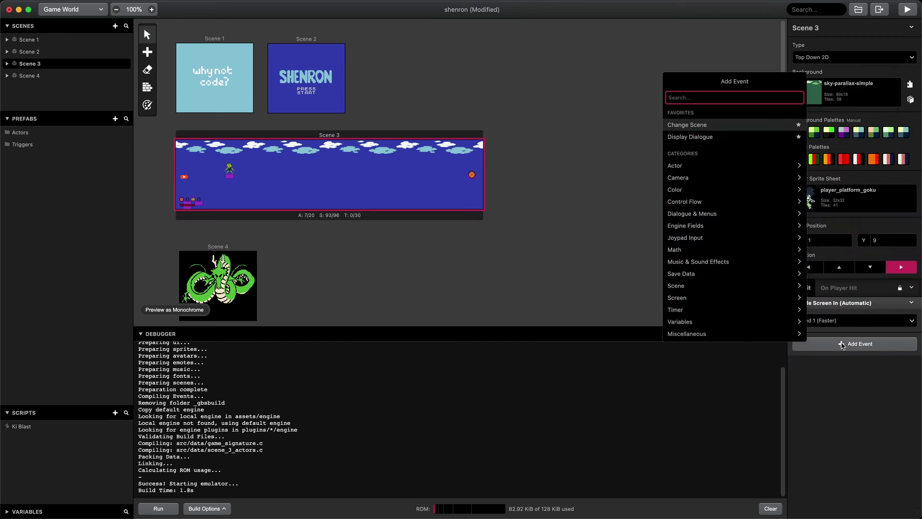
type("call")
key("Return")
left_click(843, 329)
left_click(843, 347)
Run the game and test firing the Ki Blast while moving the player in all four directions
left_click(907, 9)
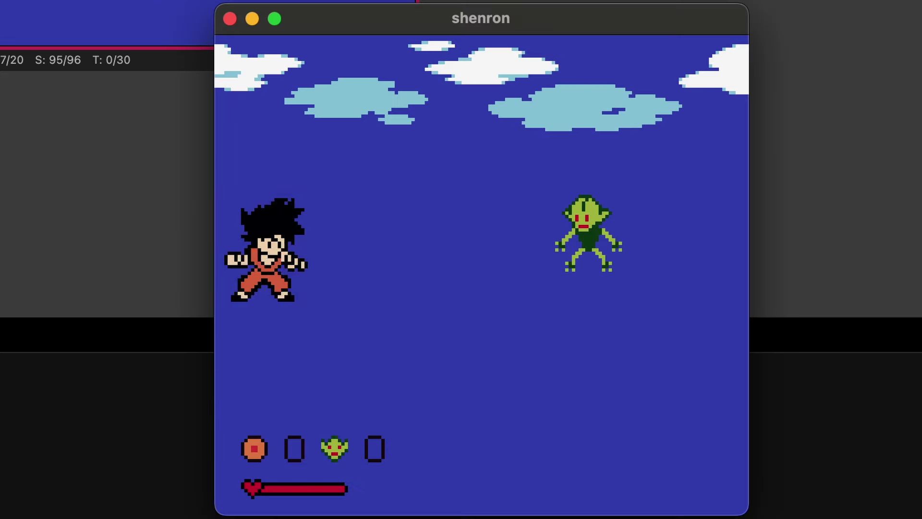
key("z")
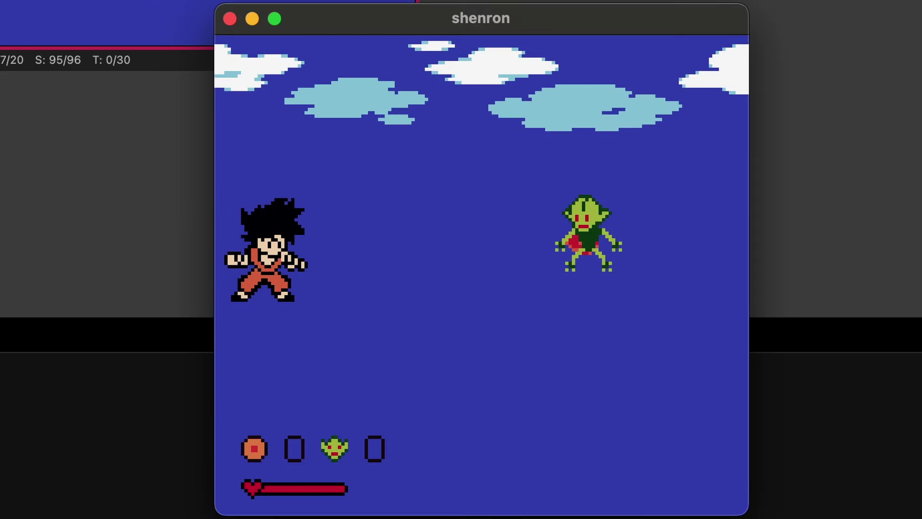
key("space")
key("space")
key("space")
key("Right")
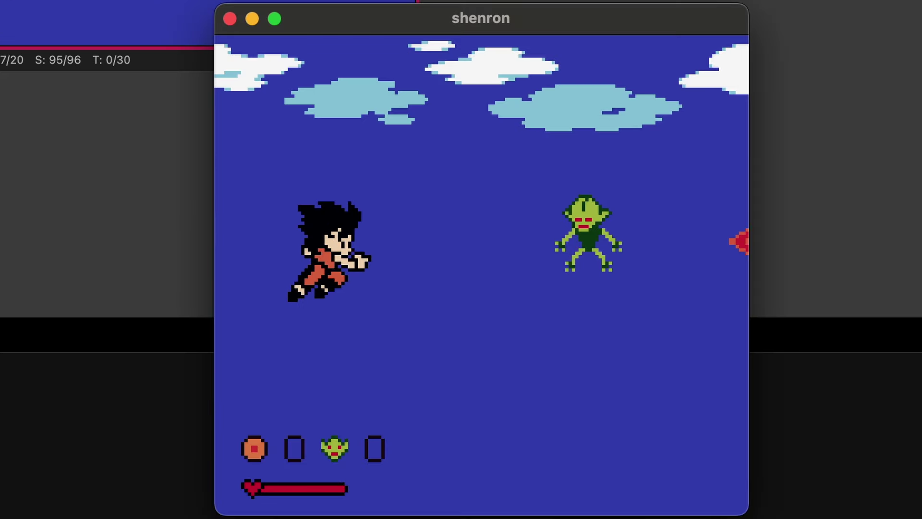
key("Down")
key("Left")
key("Up")
key("Right")
key("space")
key("space")
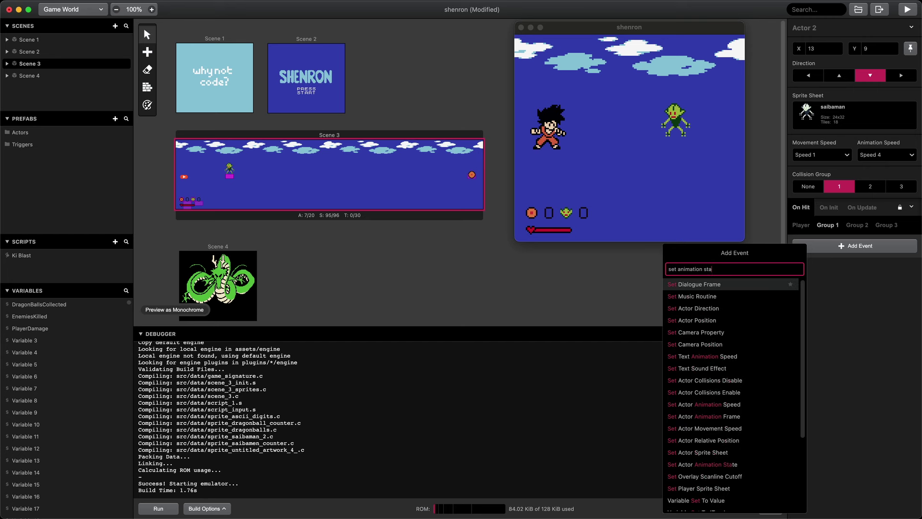
Add a Set Actor Animation State event to the saibaman's Group 1 On Hit script, setting itself to Hit
key("Return")
left_click(816, 293)
left_click(800, 352)
Add a 0.2-second wait to the saibaman's On Hit script and close the running game
left_click(822, 316)
type("wait")
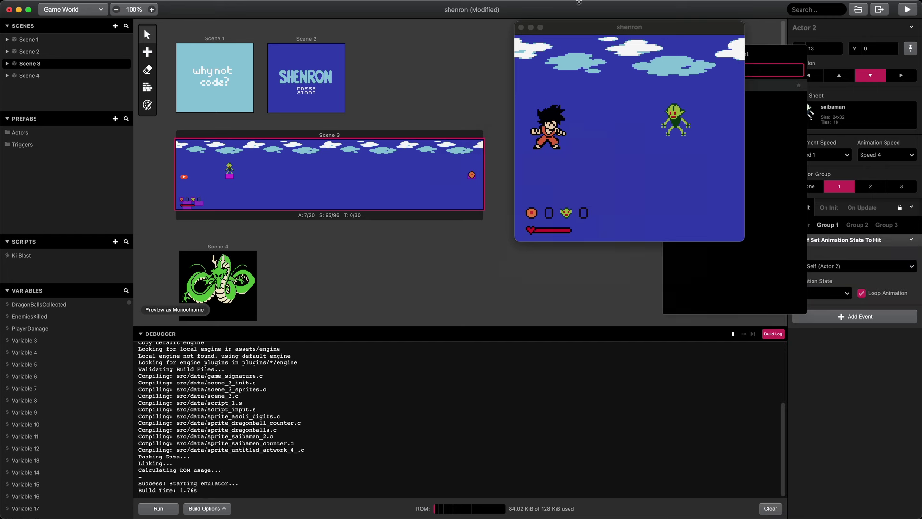
left_click(521, 27)
left_click(710, 86)
left_click(852, 339)
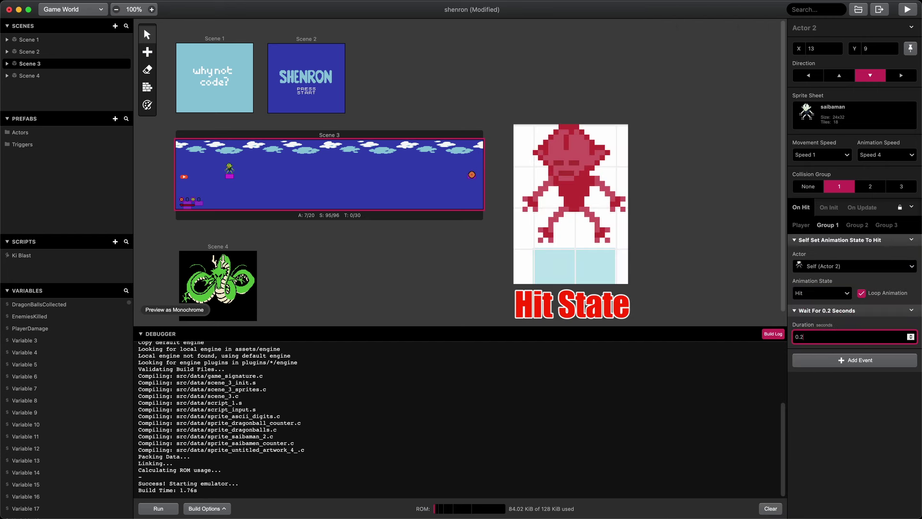
Add a Variable Increment By 1 event to the On Hit script and rename its local variable HitCount
left_click(852, 364)
type("inc")
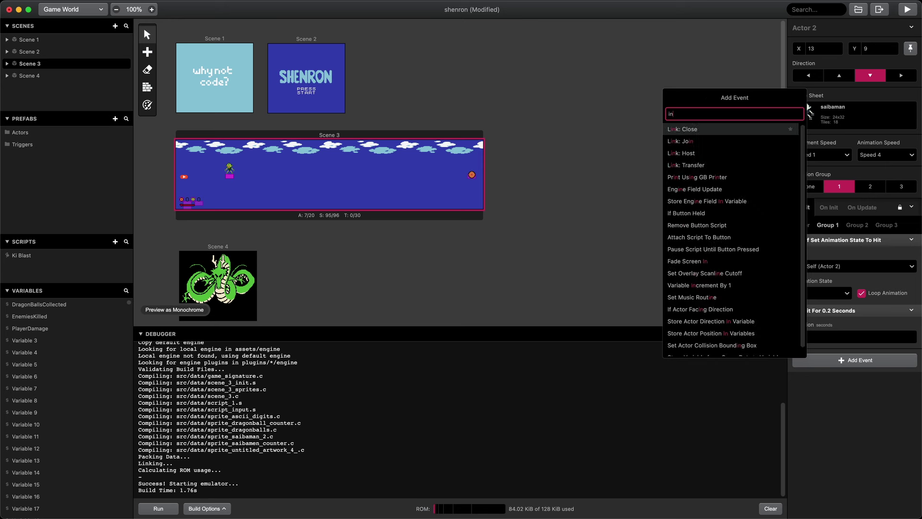
key("Return")
left_click(848, 384)
left_click(910, 381)
type("Hit")
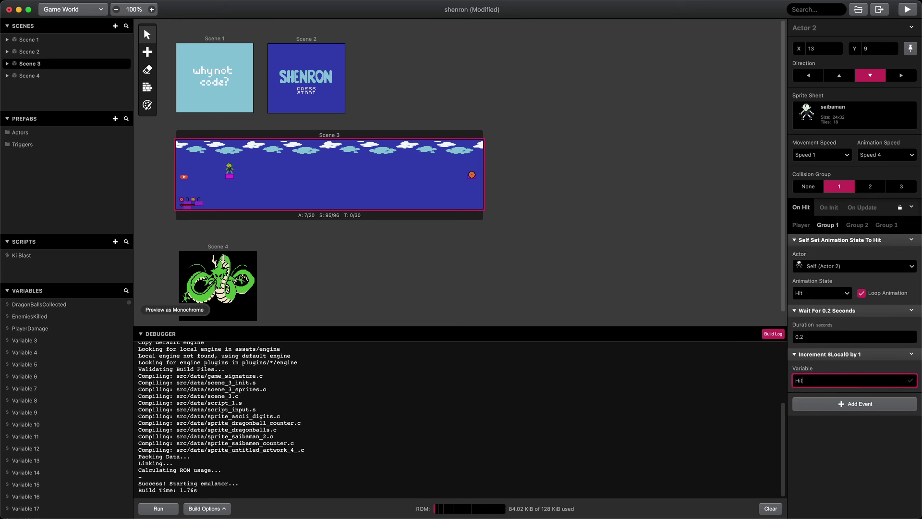
type("Count")
key("Return")
Add an If condition to the On Hit script that checks whether HitCount equals 3
left_click(830, 403)
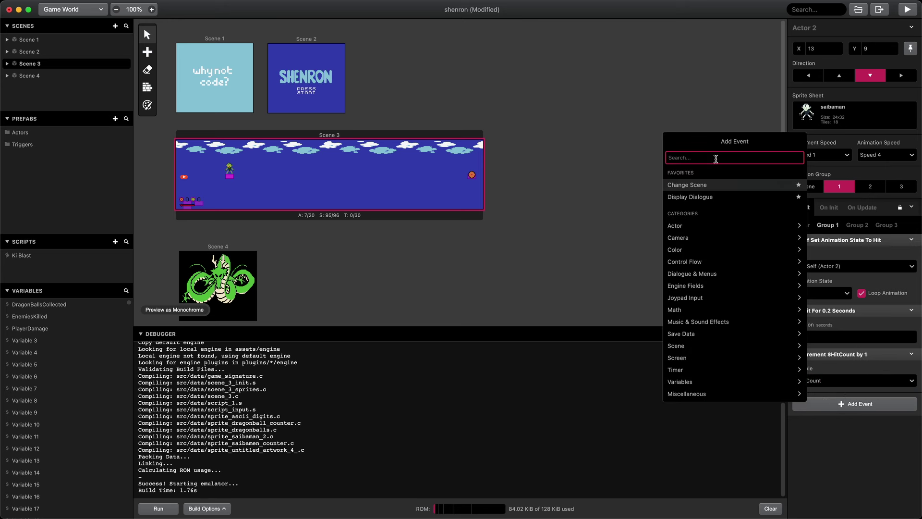
type("conditional")
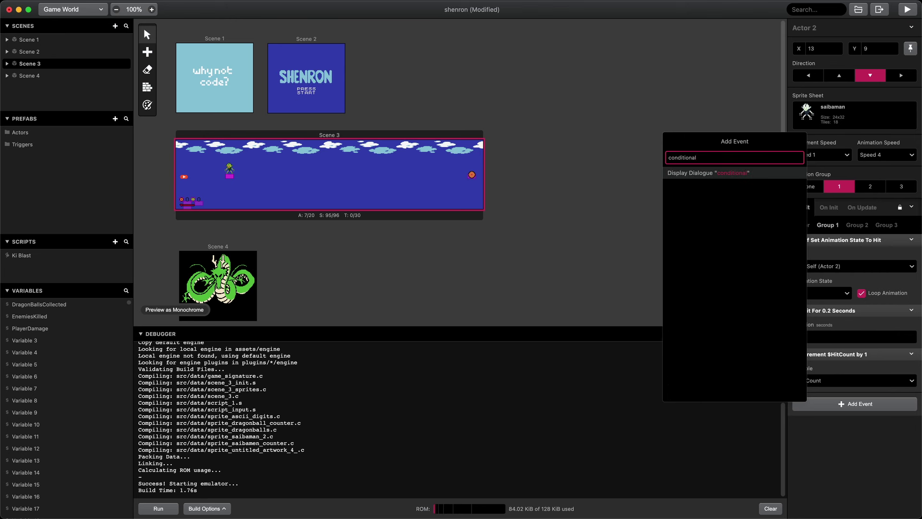
key("BackSpace")
key("BackSpace")
type("if variable")
key("Return")
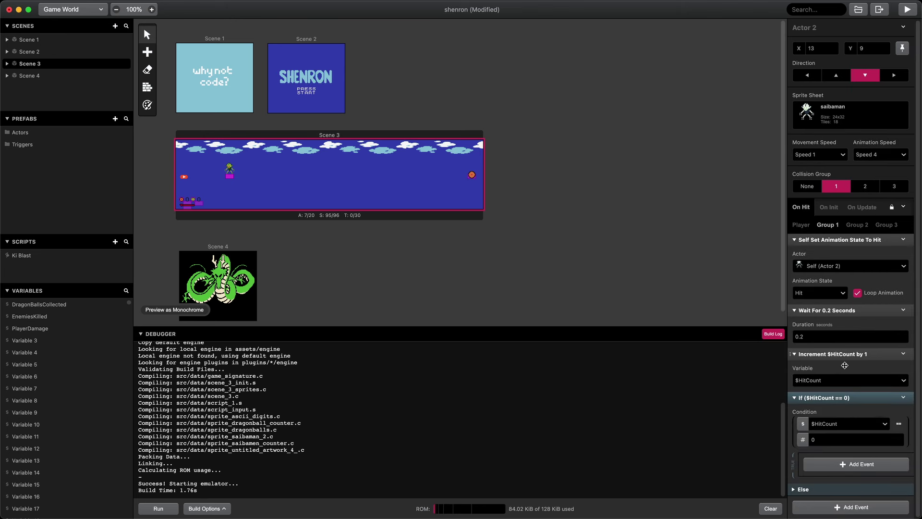
double_click(839, 437)
type("3")
left_click(836, 414)
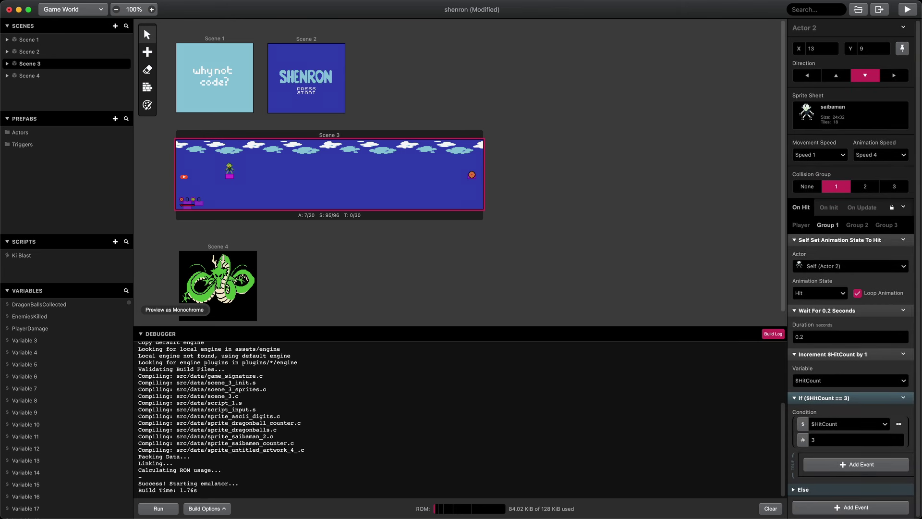
Inside the HitCount condition, add a Play Sound Effect event using Tronimal_Sound_Effects.sav with effect index 7
left_click(849, 467)
type("sound")
key("Return")
scroll(850, 407, "down", 3)
left_click(839, 371)
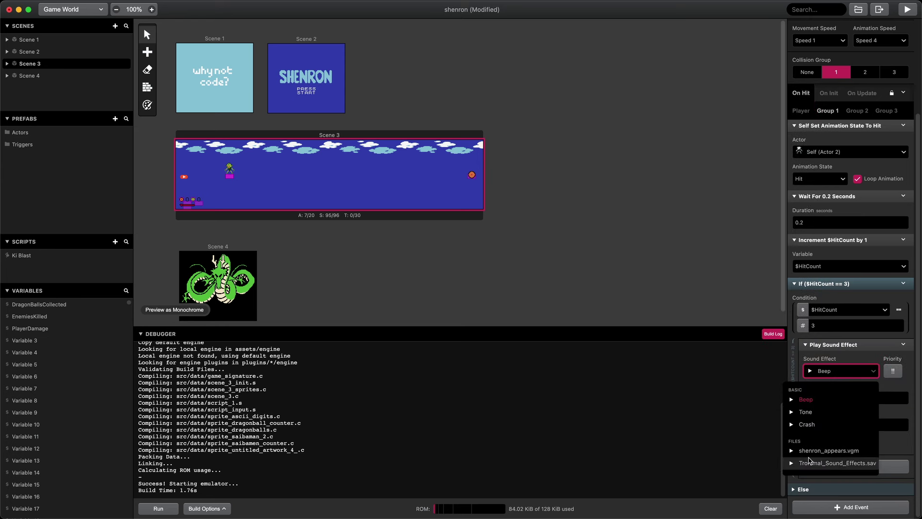
left_click(810, 462)
left_click(837, 442)
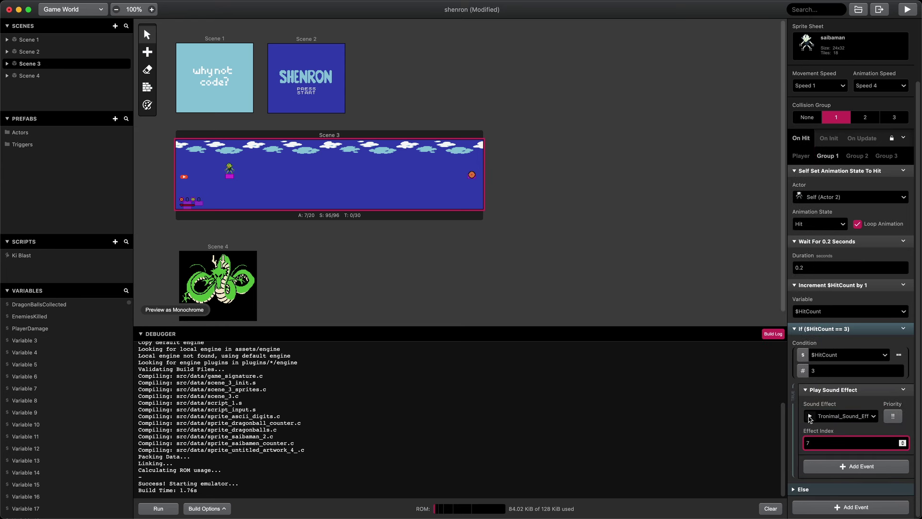
Collapse the sound event and add a Set Actor Animation State event inside the condition, setting the saibaman to Destroy without looping
left_click_drag(847, 329, 851, 402)
scroll(847, 392, "down", 2)
left_click(846, 390)
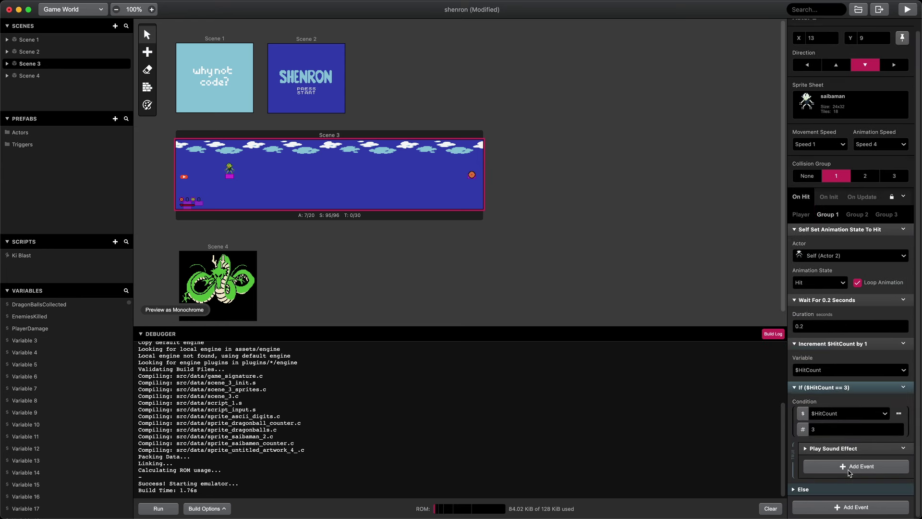
left_click(849, 468)
type("set animation s")
key("Down")
key("Down")
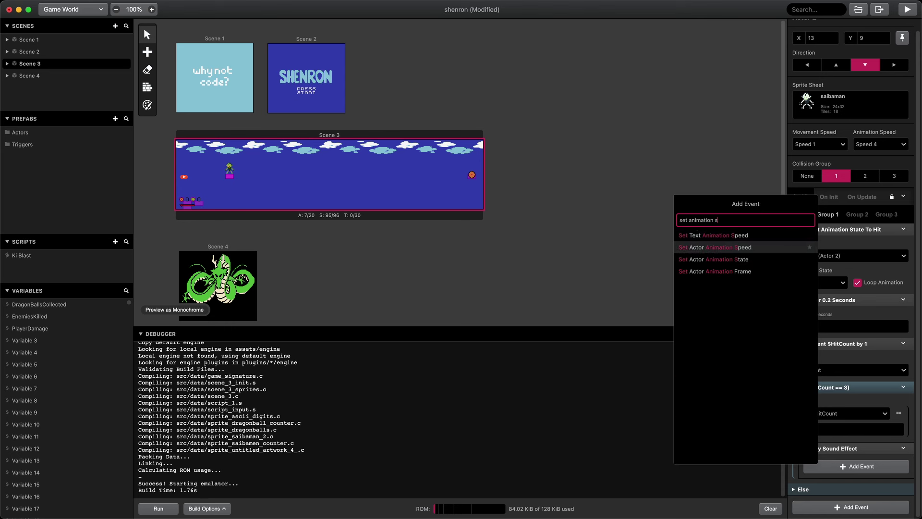
key("Return")
scroll(837, 489, "down", 2)
left_click(824, 444)
left_click(805, 485)
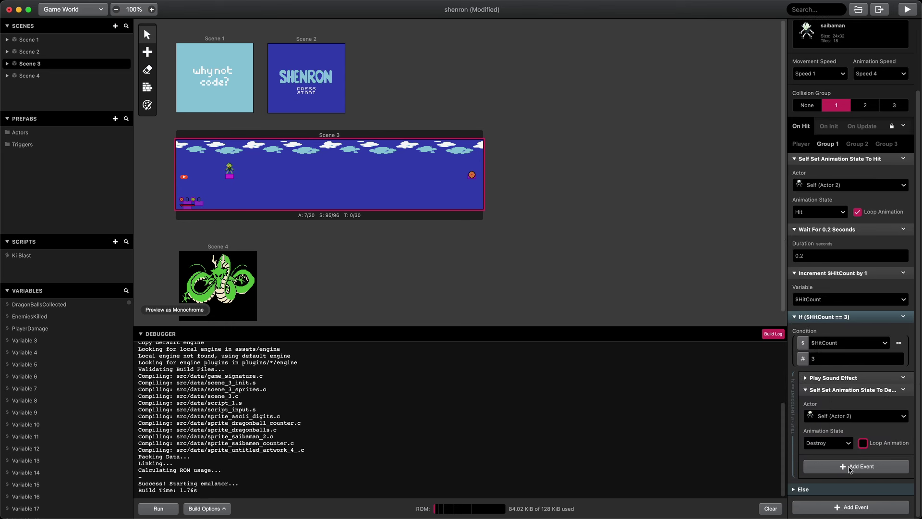
Inside the HitCount condition, add a Wait event of 0.5 seconds and a Hide Actor event for the saibaman
left_click(849, 469)
type("wait")
key("Return")
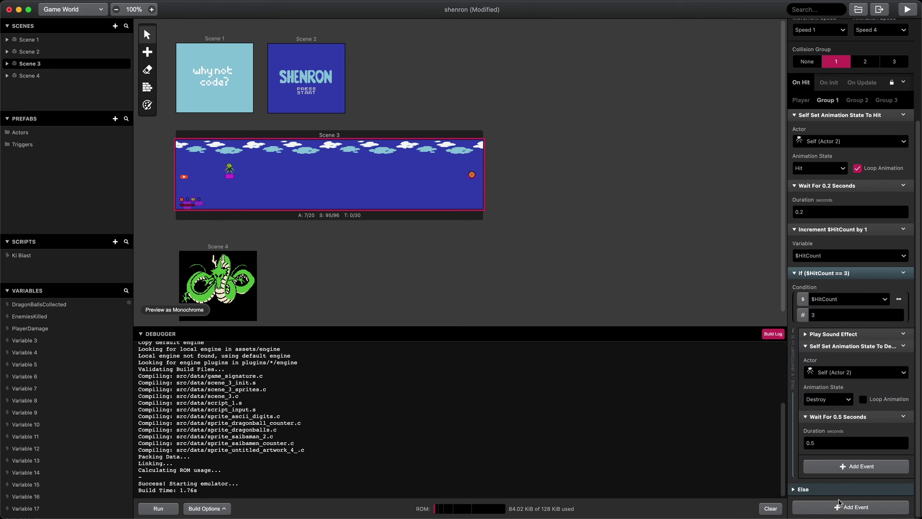
left_click(852, 472)
type("hide")
key("Return")
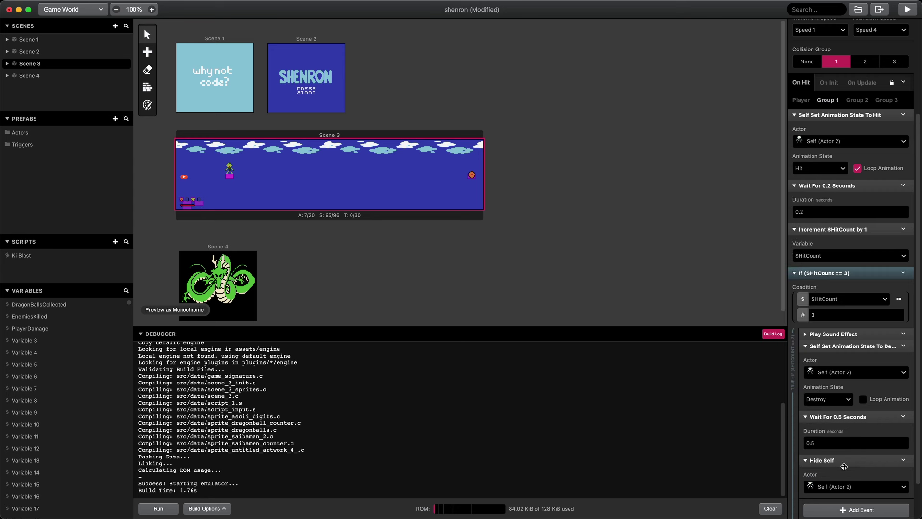
Add Deactivate Actor and Disable Collisions events for the saibaman inside the HitCount condition
left_click(847, 479)
type("deactivate")
key("Return")
left_click(872, 491)
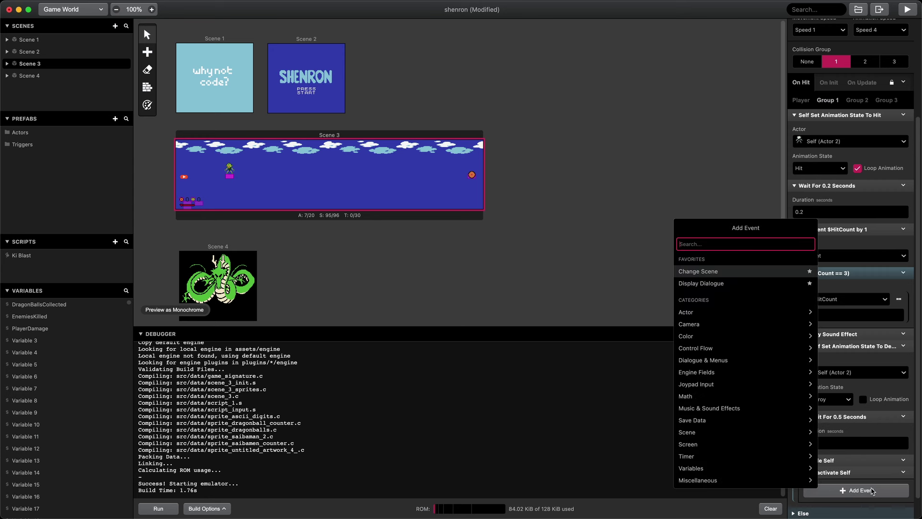
type("collision")
key("Down")
key("Return")
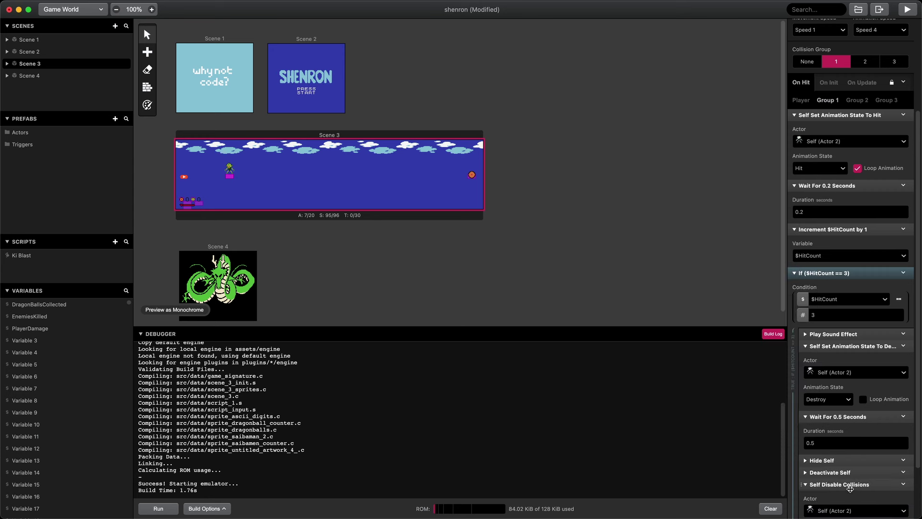
left_click(849, 486)
Add a Variable Increment By 1 event for EnemiesKilled at the end of the HitCount condition and collapse it
left_click(865, 502)
type("inc")
key("Return")
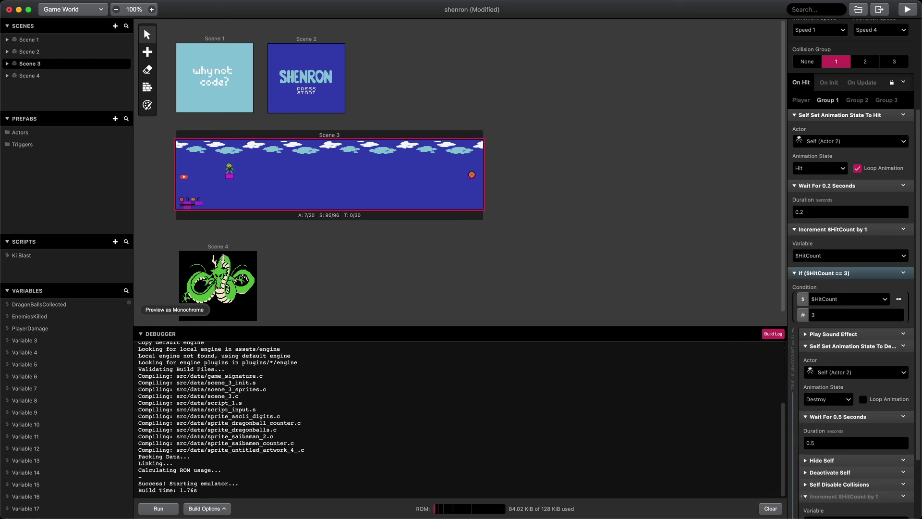
scroll(849, 445, "down", 3)
left_click(850, 444)
type("en")
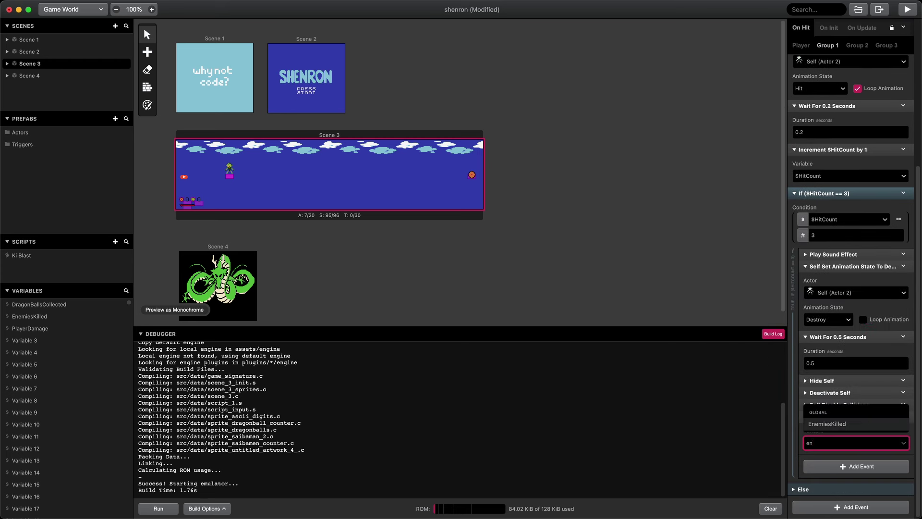
key("Return")
left_click(839, 417)
Add a Set Actor Animation Frame event to the On Update script of the enemy counter digit, Actor 4
left_click(184, 210)
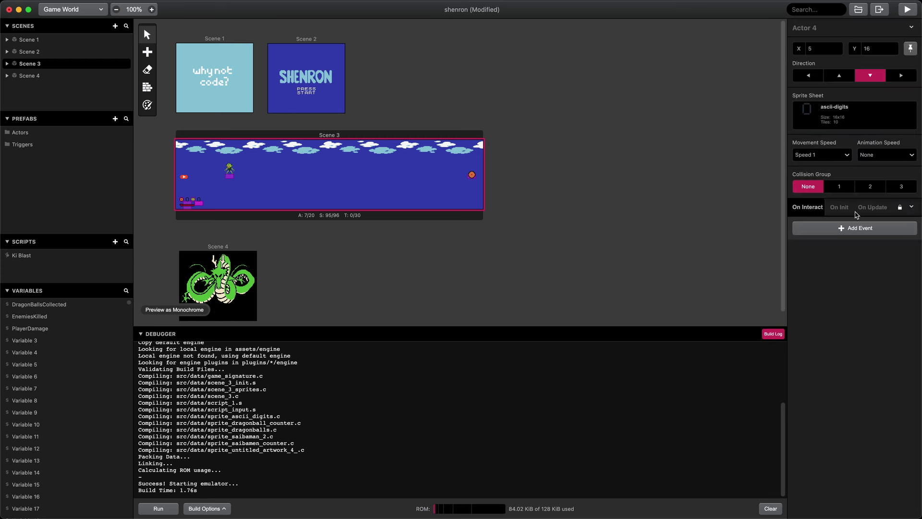
left_click(869, 207)
left_click(859, 252)
type("set animat")
key("Down")
key("Down")
key("Return")
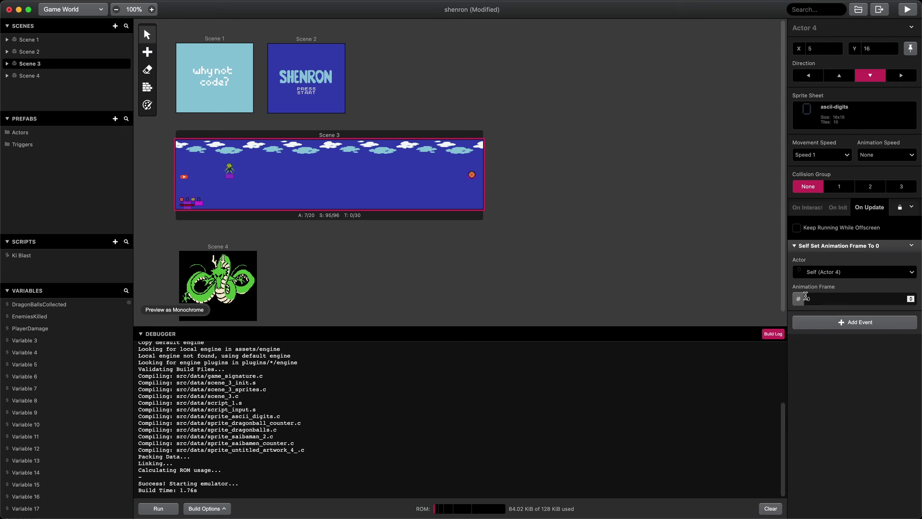
Make the counter's animation frame follow the EnemiesKilled variable
left_click(799, 298)
left_click(818, 327)
left_click(907, 301)
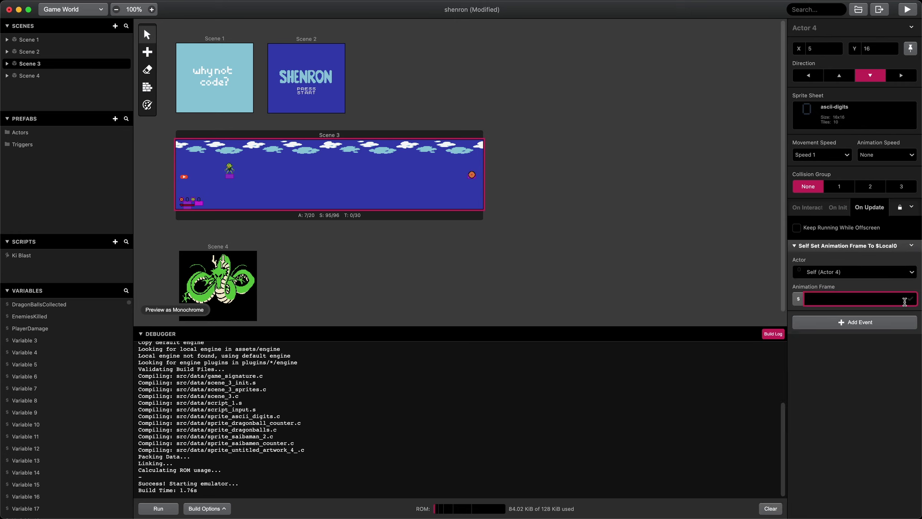
left_click(912, 303)
left_click(914, 302)
type("en")
key("Return")
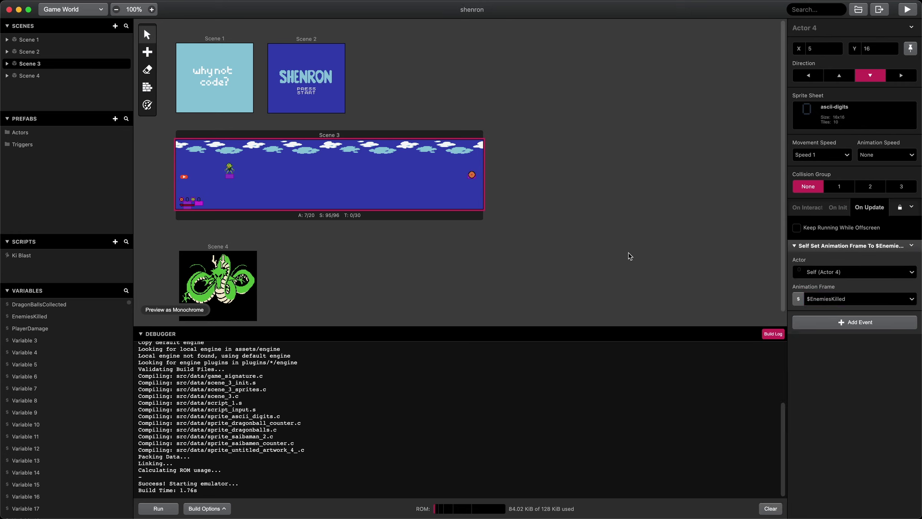
In the Else branch of the saibaman's HitCount condition, add a Set Actor Animation State event using the looping Default state
left_click(229, 175)
left_click(828, 207)
left_click(801, 207)
scroll(837, 202, "down", 4)
left_click(846, 225)
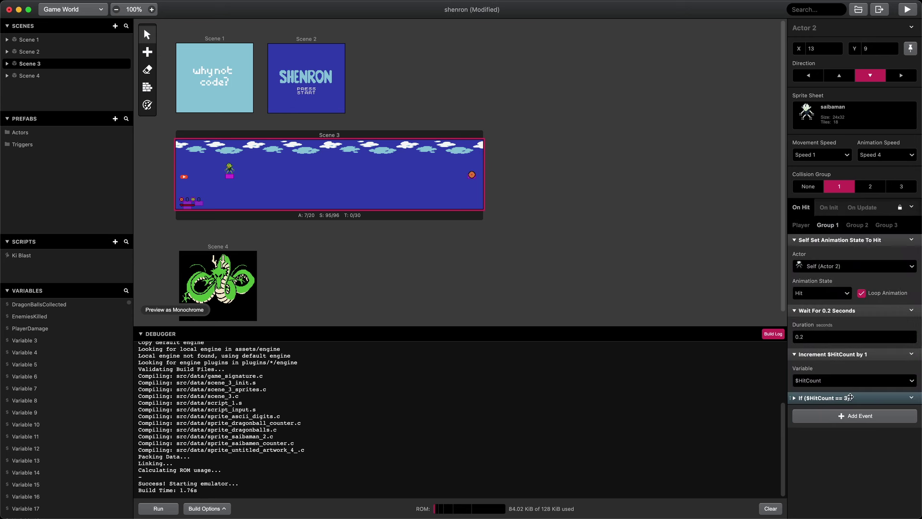
left_click(850, 397)
scroll(850, 396, "down", 5)
left_click(880, 477)
type("ani")
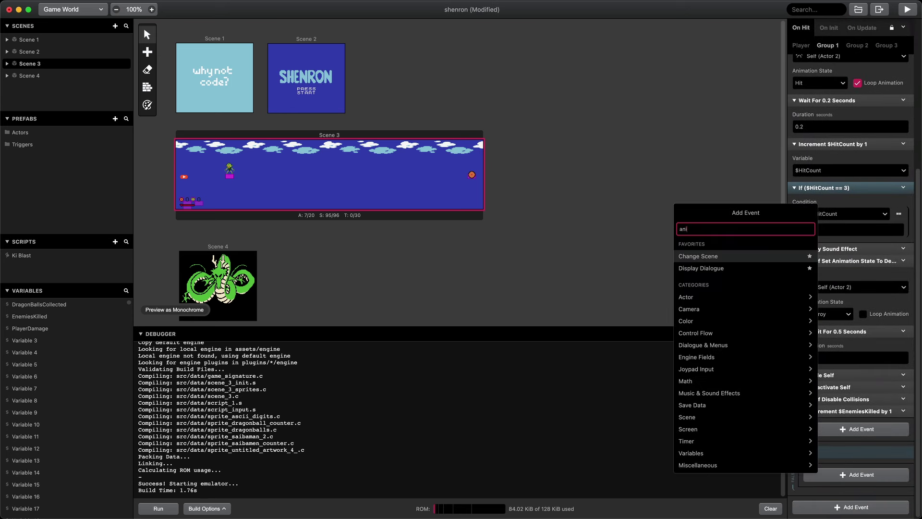
type("m")
key("Down")
key("Down")
key("Return")
scroll(896, 413, "down", 1)
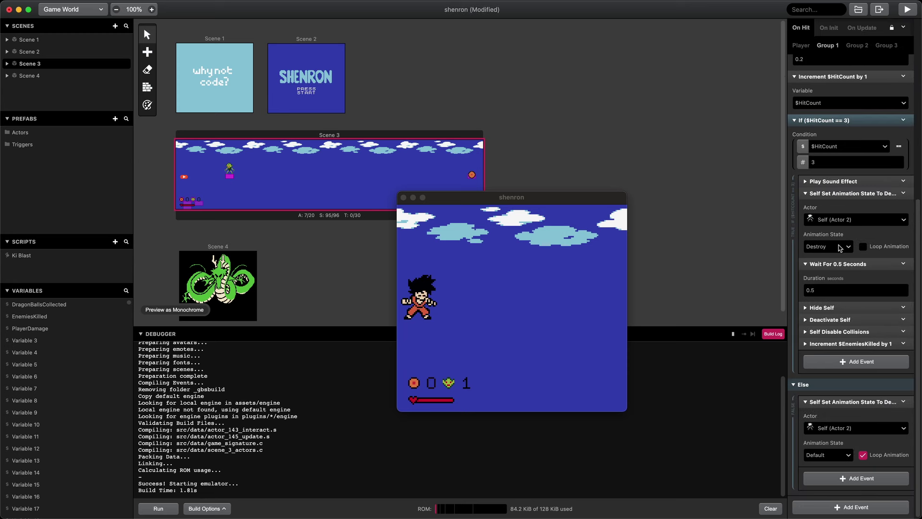
Insert an actor animation event directly after the Play Sound Effect event inside the HitCount condition
left_click(850, 193)
left_click(850, 241)
left_click(903, 181)
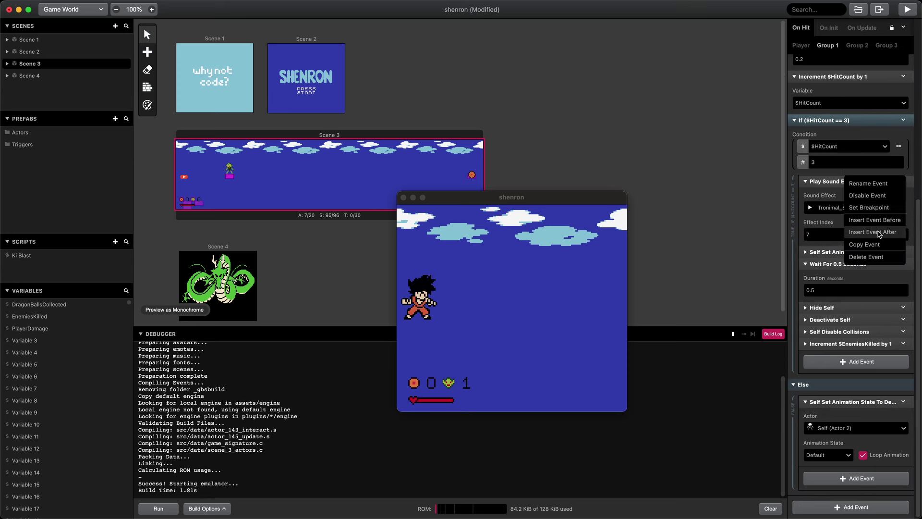
left_click(880, 231)
type("anim")
key("Down")
key("Return")
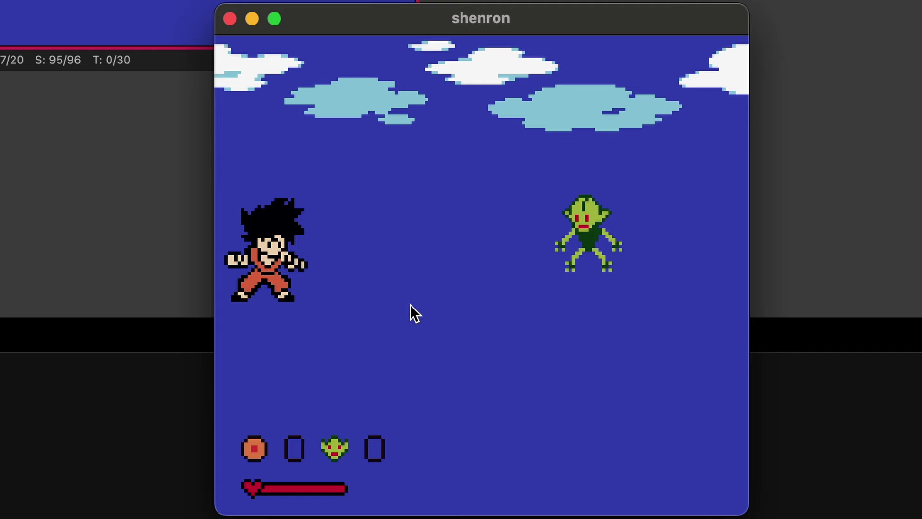
Test the game by firing Ki Blasts at the saibaman in the emulator
key("z")
key("z")
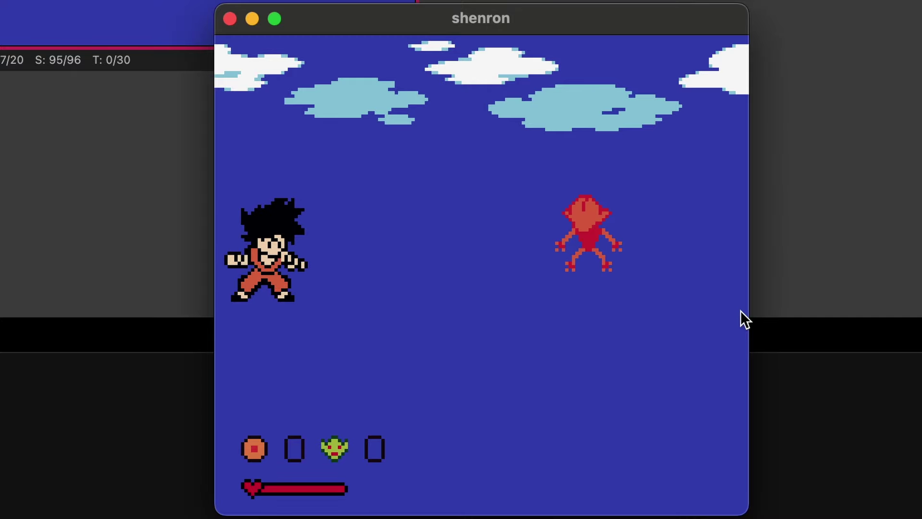
key("z")
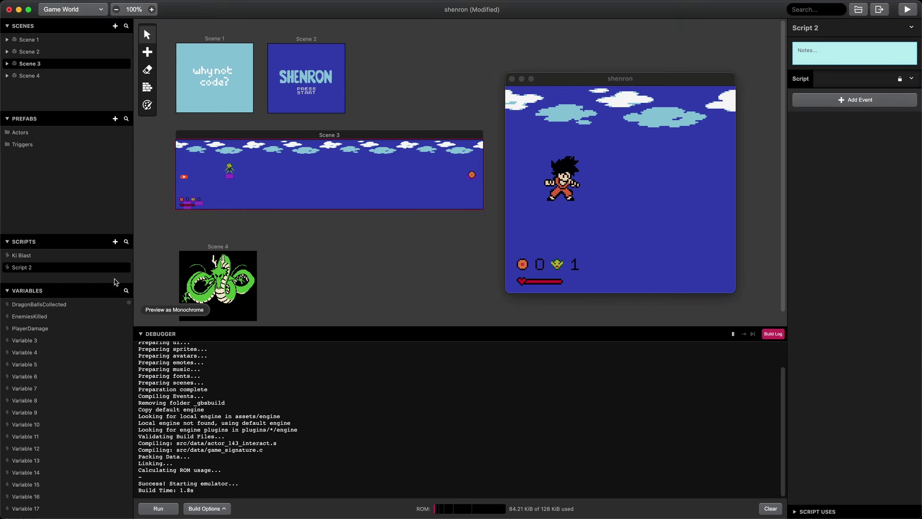
Name the new script Player Damage and add a Play Sound Effect event using Tronimal_Sound_Effects with effect index 7
left_click(809, 29)
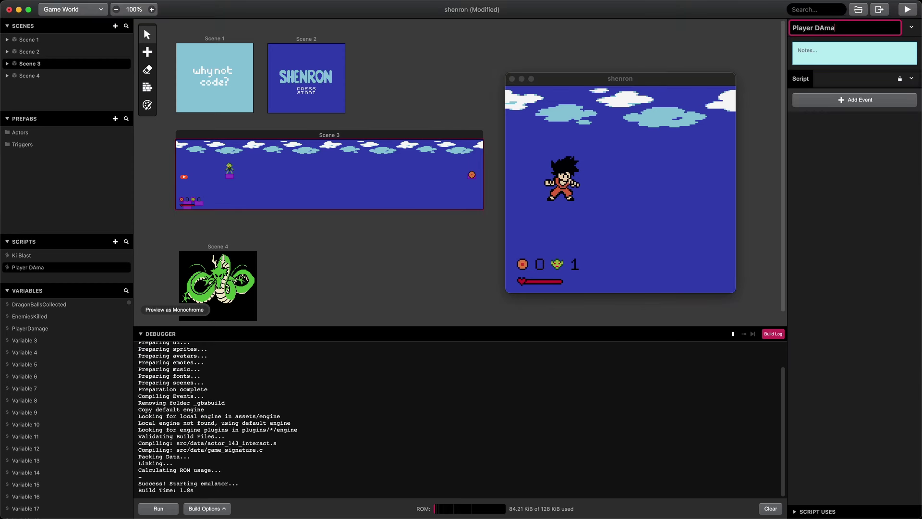
key("Return")
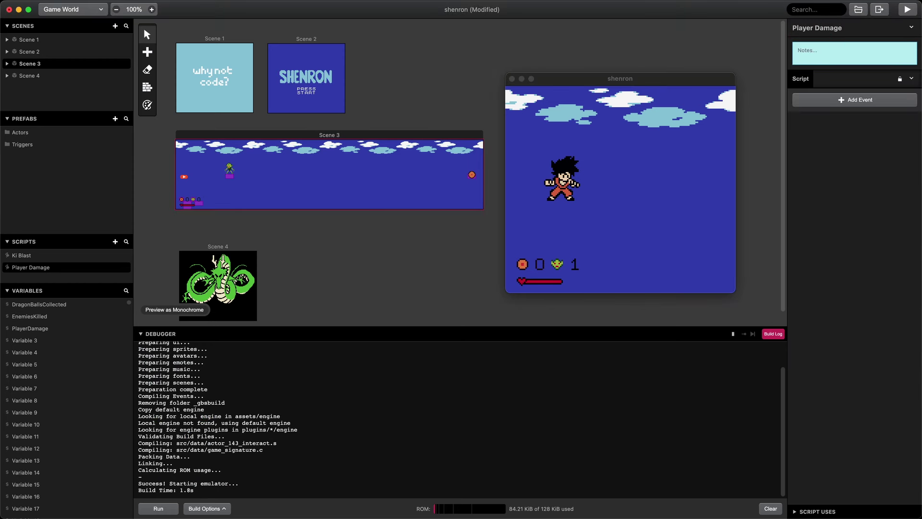
left_click(855, 100)
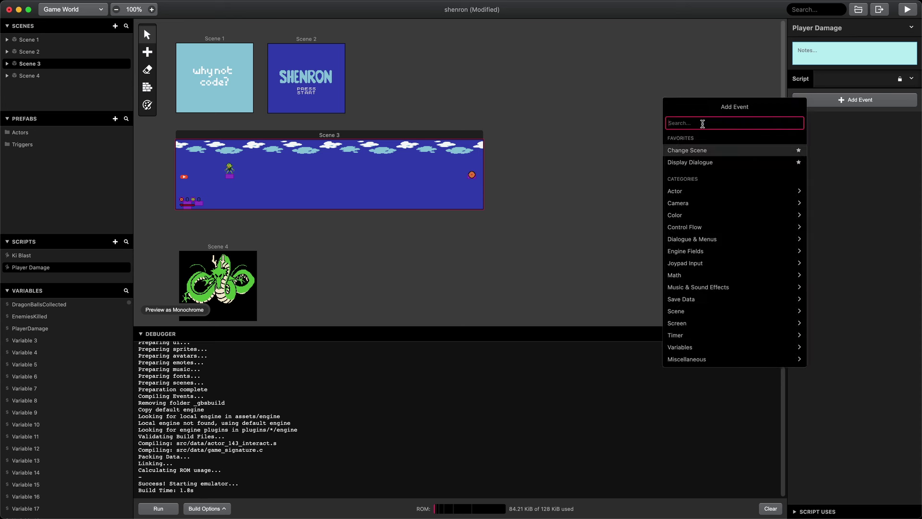
type("play sound")
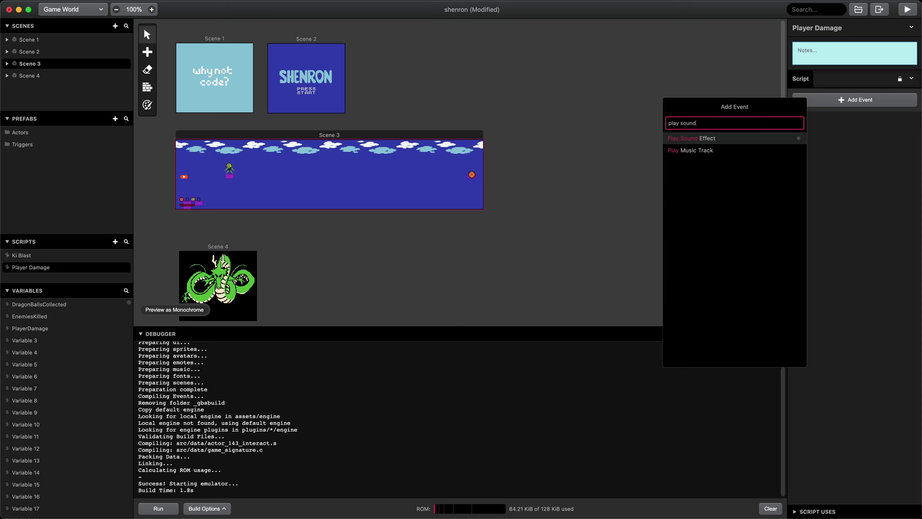
key("Return")
left_click(835, 121)
left_click(839, 212)
left_click(825, 146)
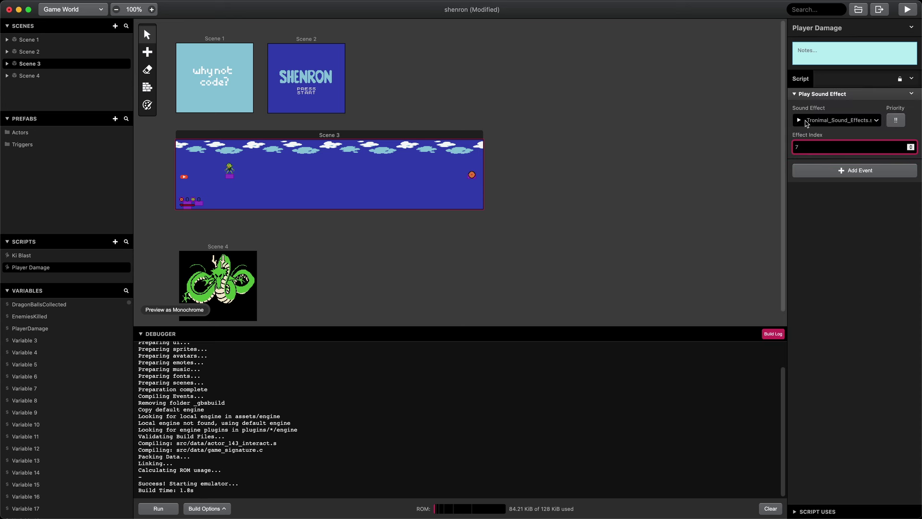
Add a Hide Actor event for the player to the Player Damage script, followed by a Wait of 0.1 seconds
left_click(852, 171)
type("hide")
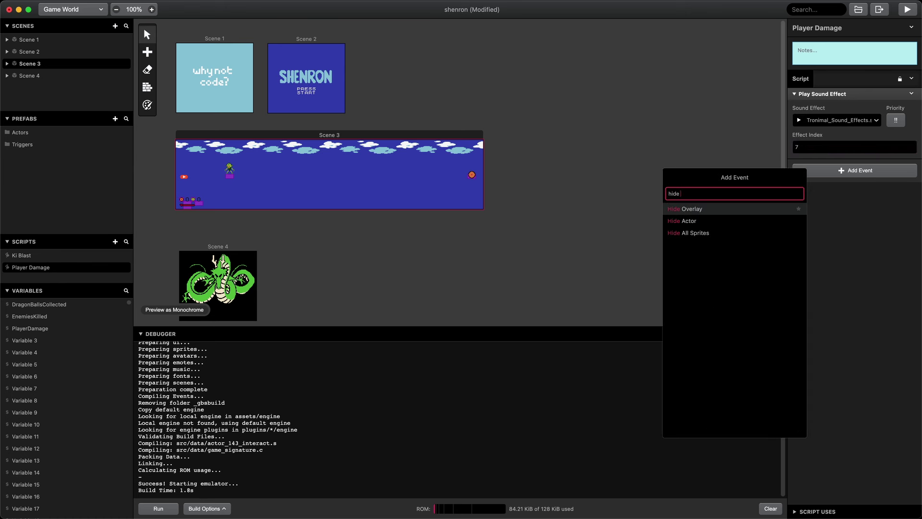
type(" ac")
key("Return")
left_click(854, 212)
type("wait")
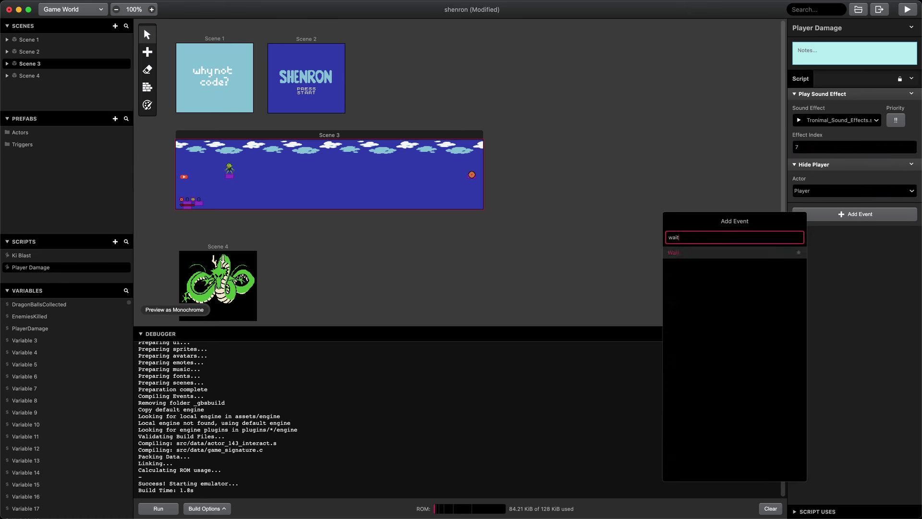
key("Return")
left_click(805, 235)
Add a Show Actor event for the player after the wait and collapse the hide, wait and show events
left_click(815, 258)
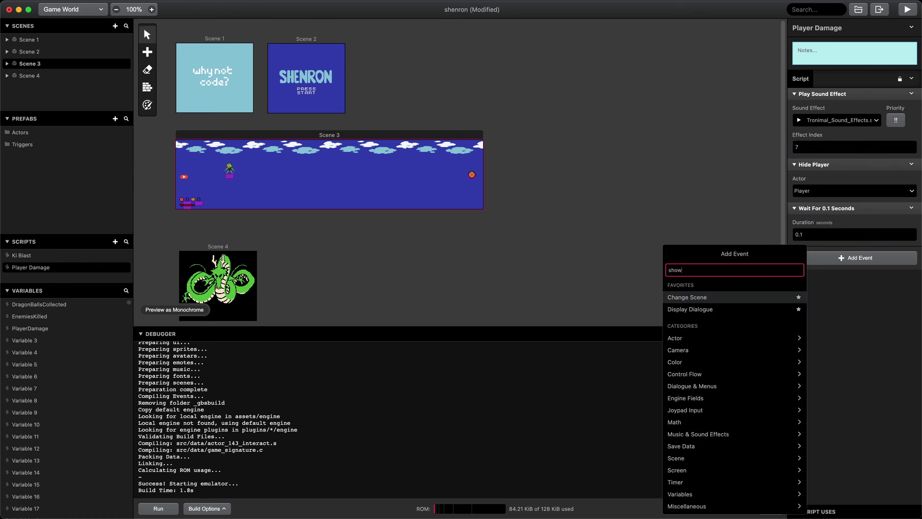
key("Return")
left_click(856, 208)
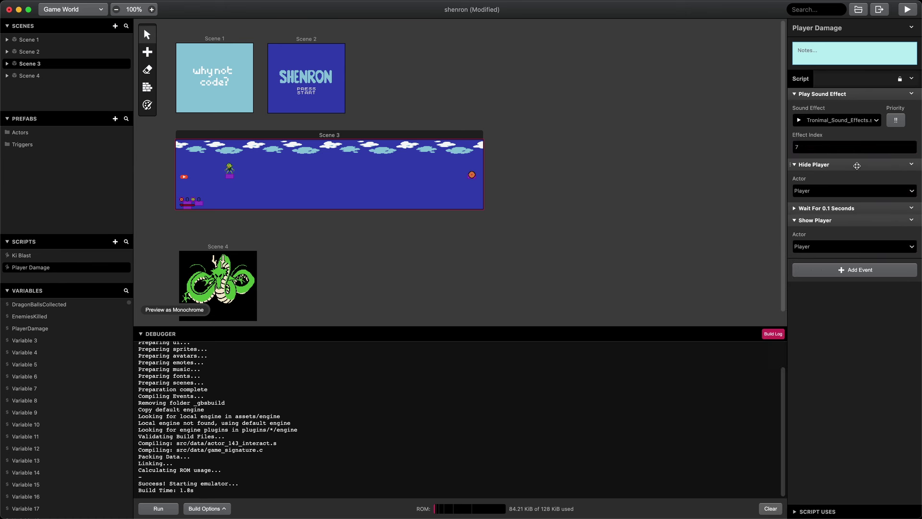
left_click(857, 166)
left_click(857, 189)
left_click(856, 206)
type("if variable")
left_click(911, 250)
left_click(875, 349)
Add an If Variable Compare With Value event at the end of the Player Damage script
left_click(854, 210)
type("if variable")
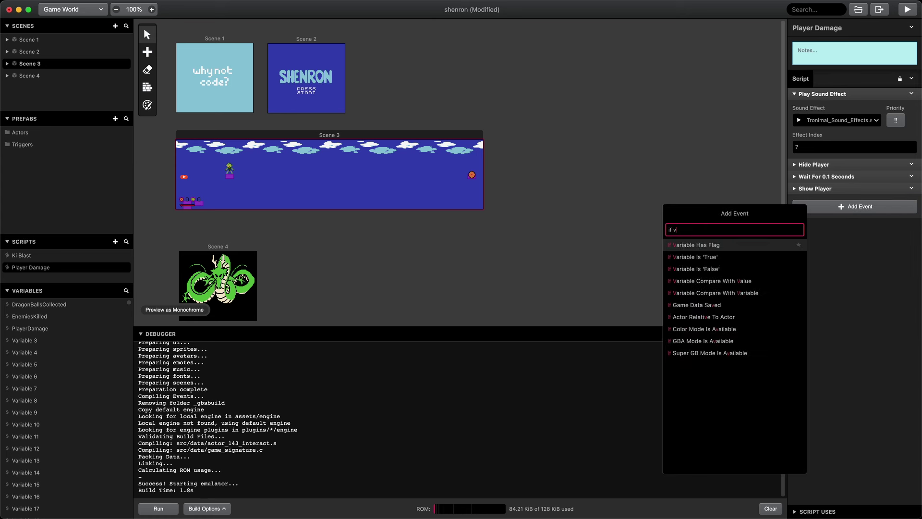
key("Up")
key("Up")
key("Return")
Set the If condition to check whether PlayerDamage equals 7
left_click(867, 277)
left_click(855, 276)
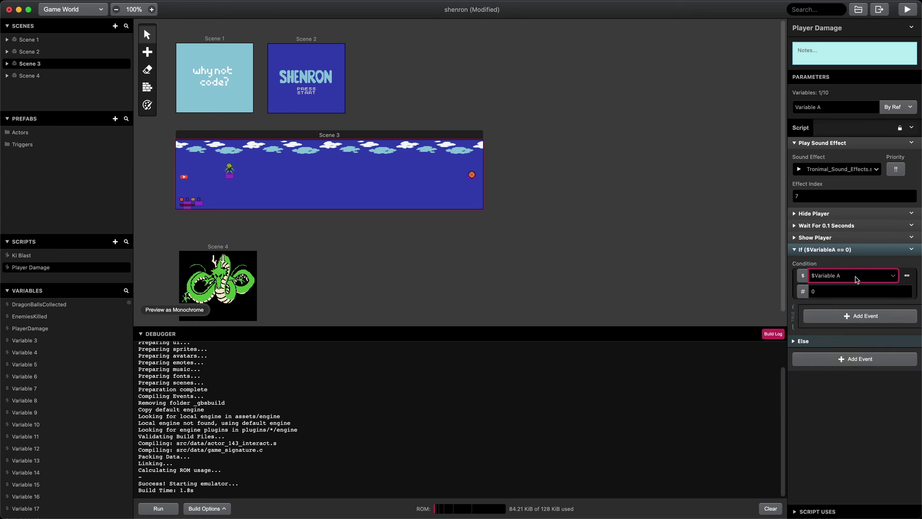
left_click(889, 279)
type("player")
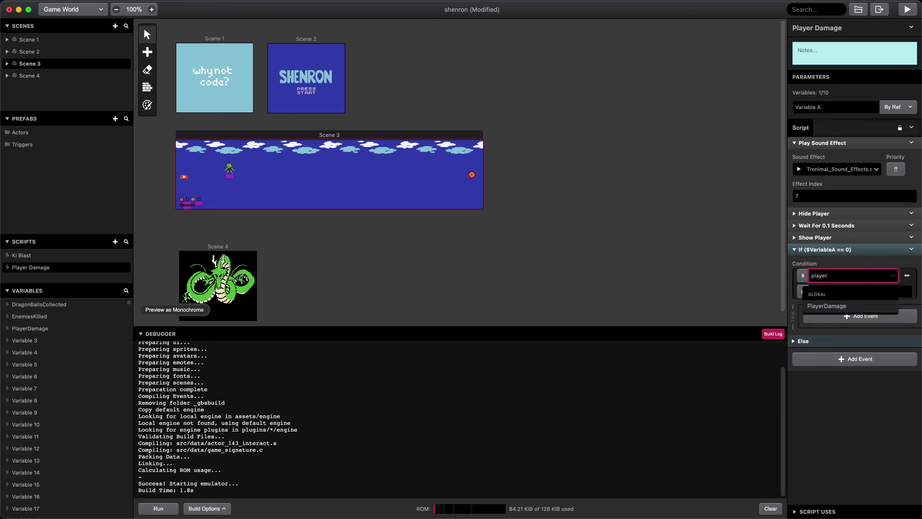
key("Return")
left_click(841, 243)
key("BackSpace")
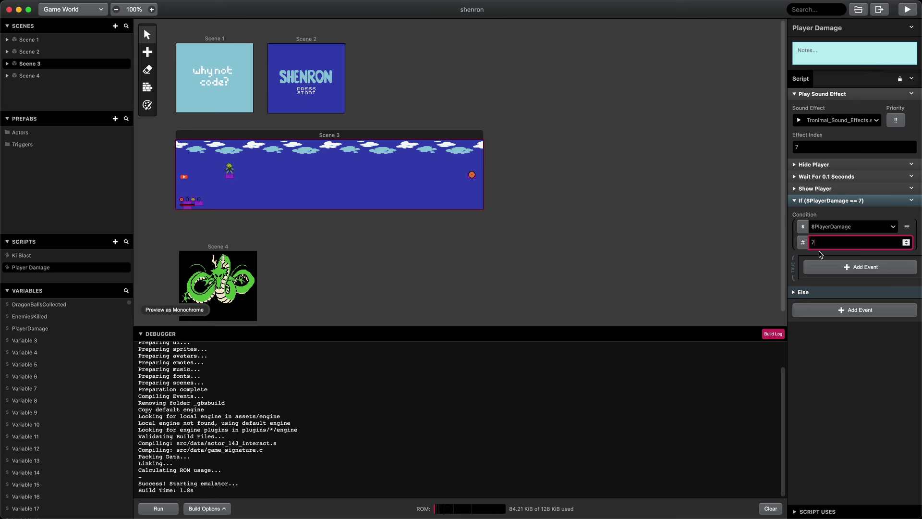
Add a Hide All Sprites event inside the PlayerDamage condition of the Player Damage script
left_click(193, 210)
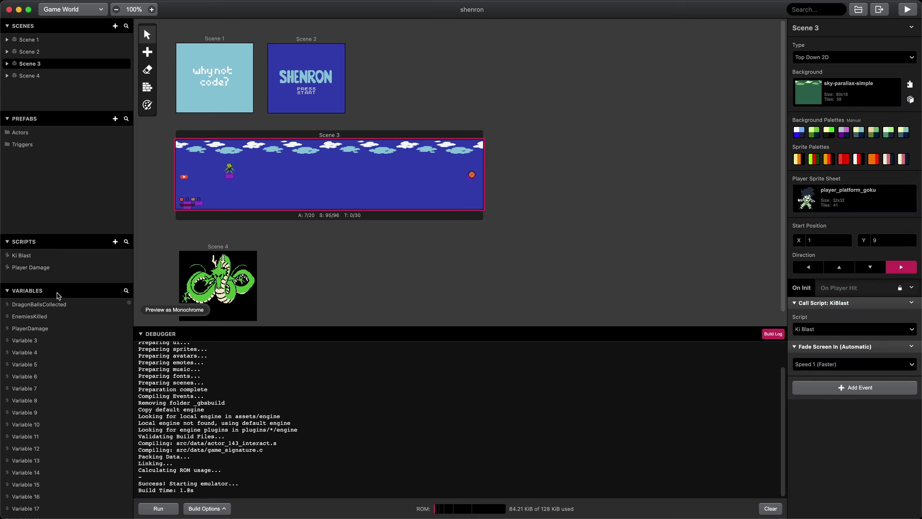
left_click(30, 267)
left_click(860, 267)
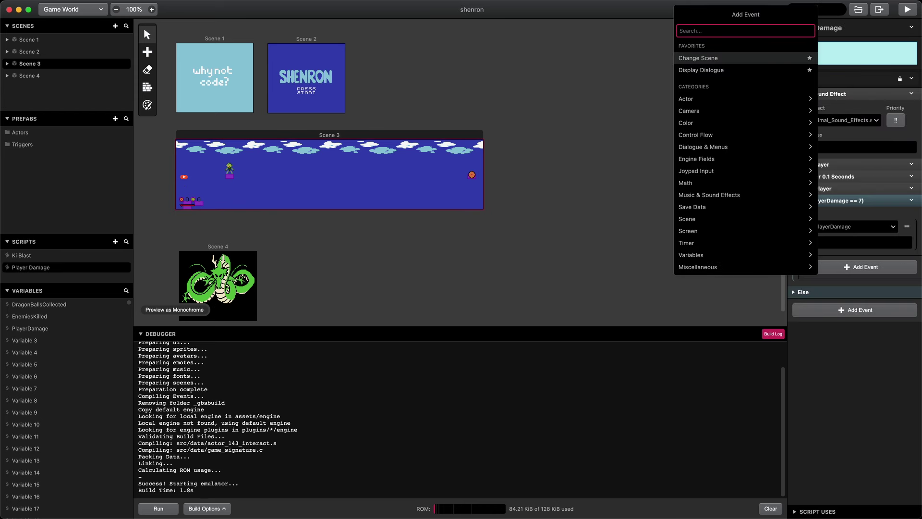
type("hide al")
key("Return")
Add a Display Dialogue event reading "Game over! You died :(" after Hide All Sprites, collapse it and expand the Else branch
left_click(856, 298)
type("show di")
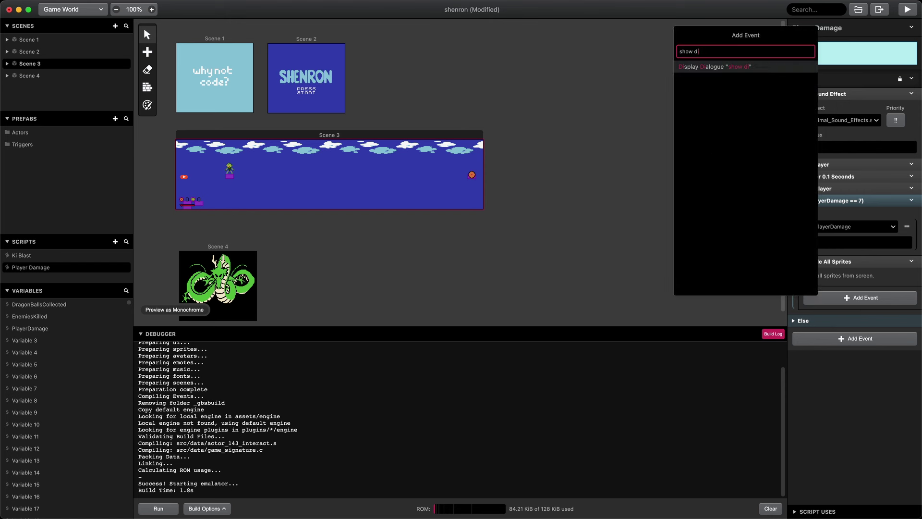
key("Return")
double_click(843, 320)
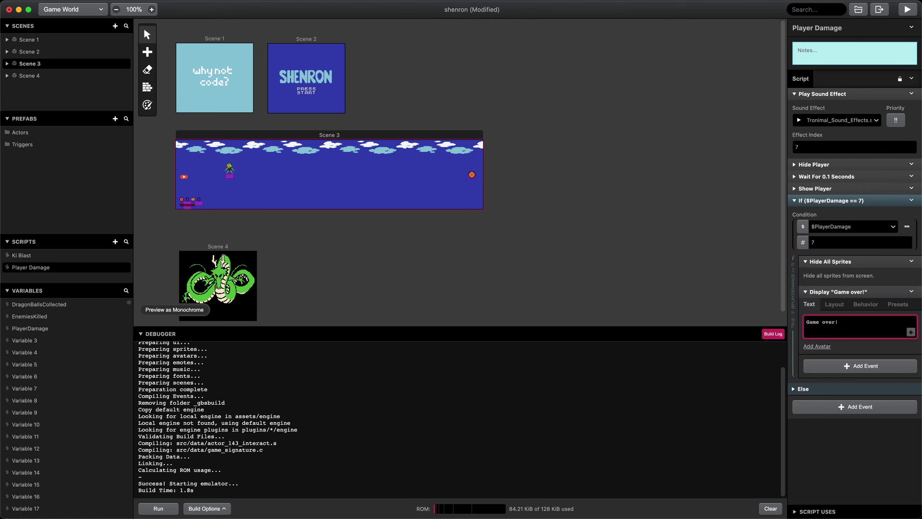
left_click(845, 291)
left_click(803, 315)
Add a Change Scene event to Scene 2 at 0, 0 after the game-over dialogue in the PlayerDamage condition, and collapse it
left_click(854, 293)
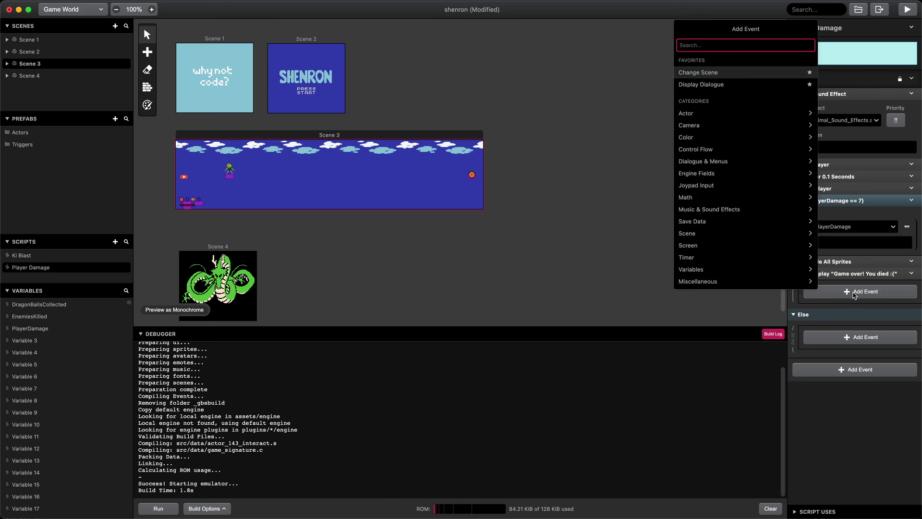
key("Return")
left_click(836, 313)
left_click(851, 342)
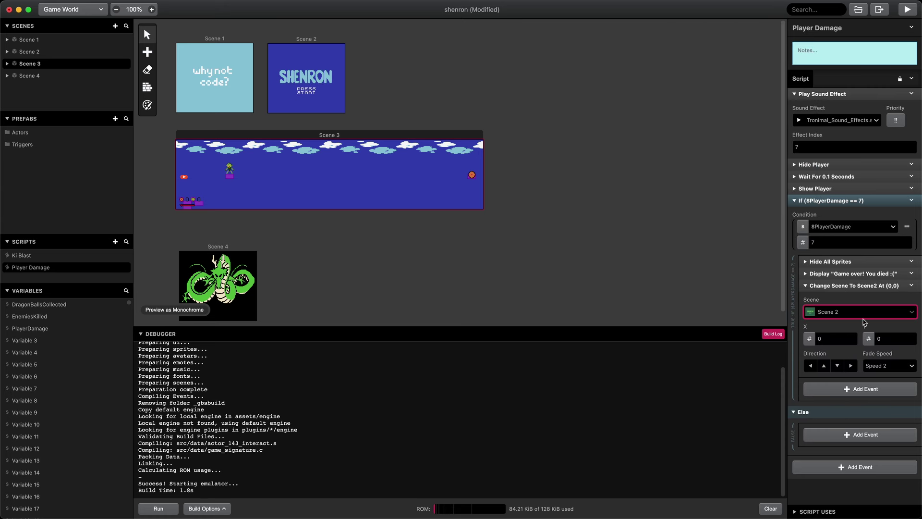
left_click(861, 286)
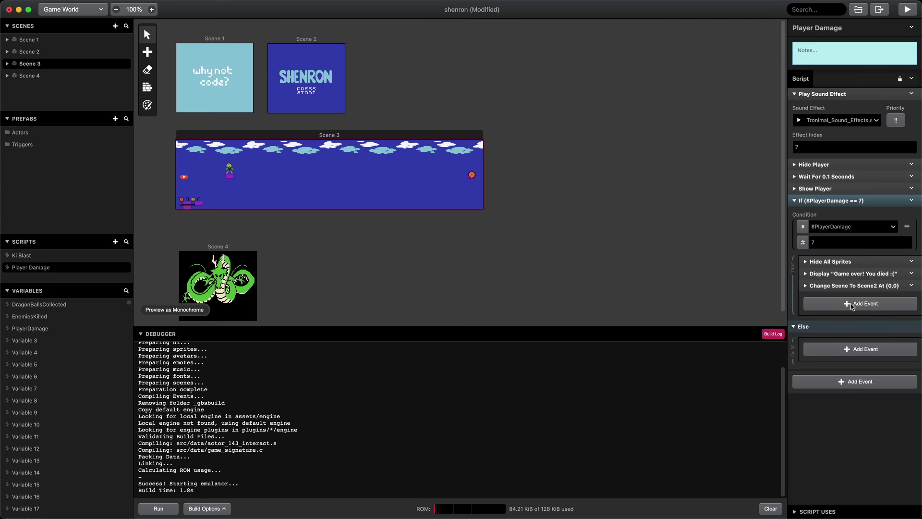
Add a Set Actor Animation Frame event to the Else branch for script parameter Actor A, and rename that parameter Health Bar
left_click(853, 350)
type("set animation fram")
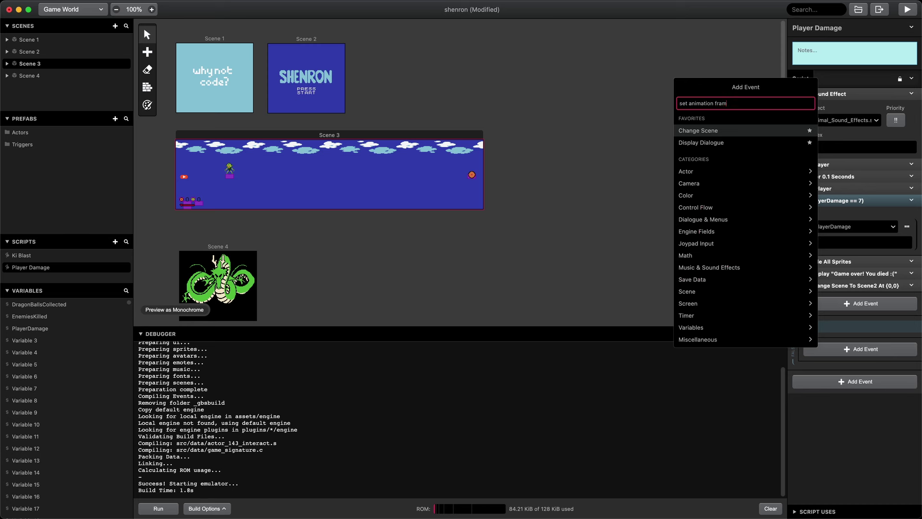
type("e")
left_click(762, 122)
left_click(834, 372)
left_click(831, 400)
triple_click(822, 104)
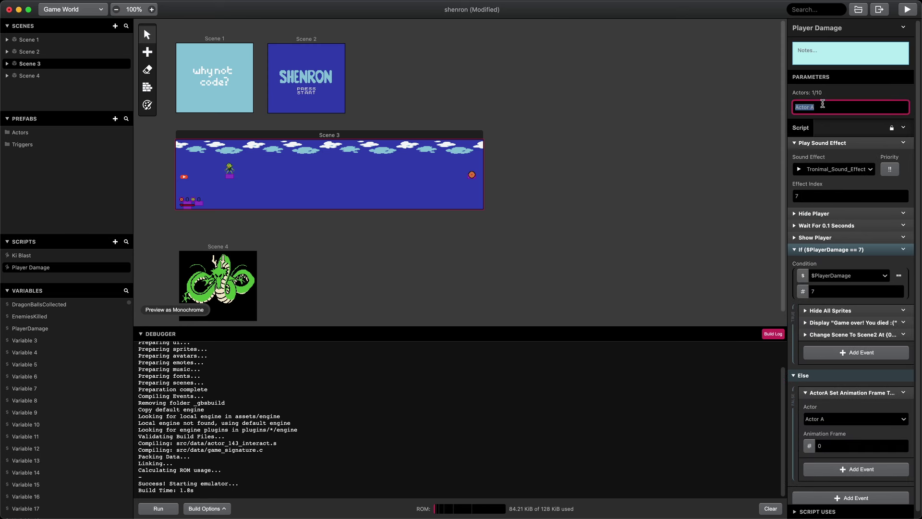
scroll(826, 263, "down", 1)
Set the Health Bar's animation frame to the PlayerDamage variable
left_click(826, 442)
left_click(811, 441)
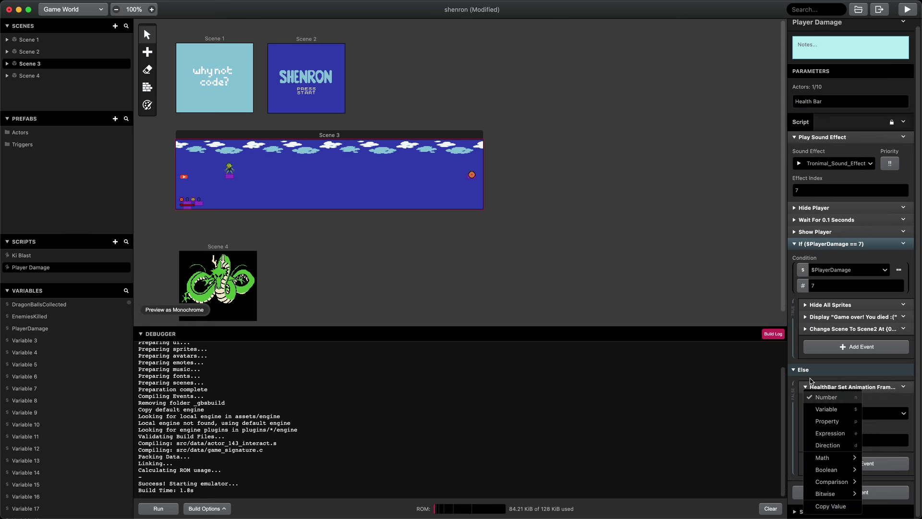
left_click(829, 408)
left_click(885, 474)
type("Pl")
key("Return")
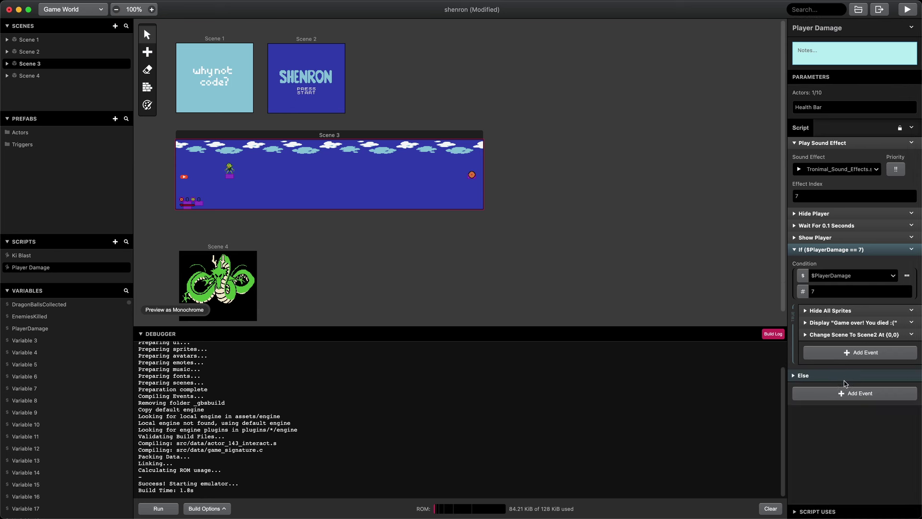
Collapse the Else branch and the PlayerDamage condition, and save the project
scroll(830, 226, "up", 1)
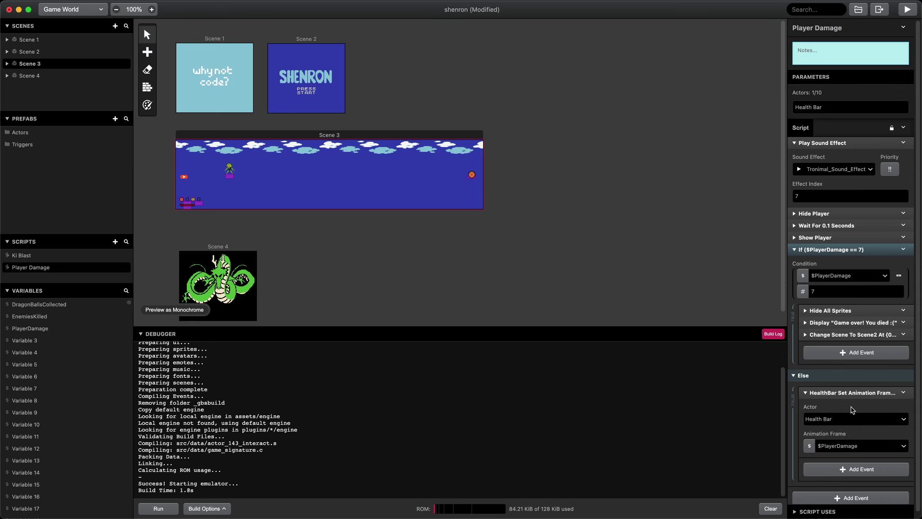
left_click(838, 376)
left_click(851, 249)
left_click(355, 187)
key("super+s")
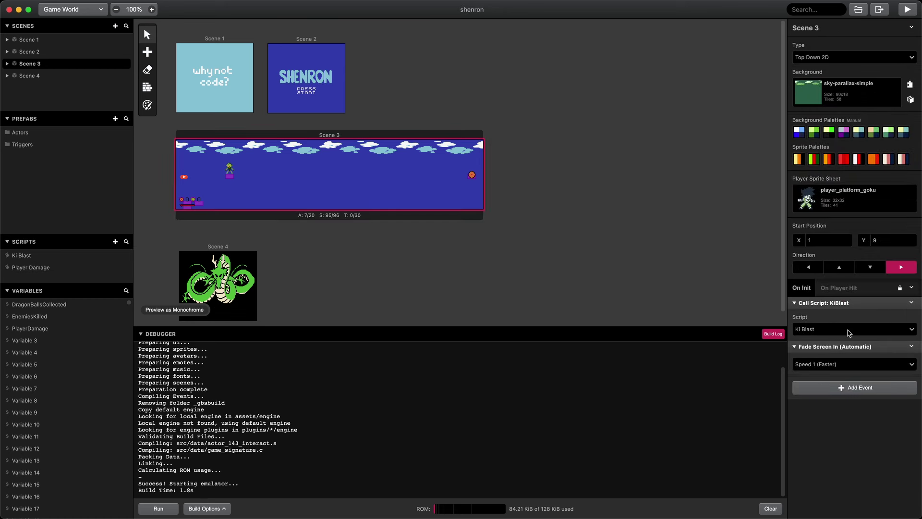
Call the Player Damage script from Scene 3's On Player Hit script, passing the health bar actor as its Health Bar parameter
left_click(827, 288)
left_click(860, 328)
type("call")
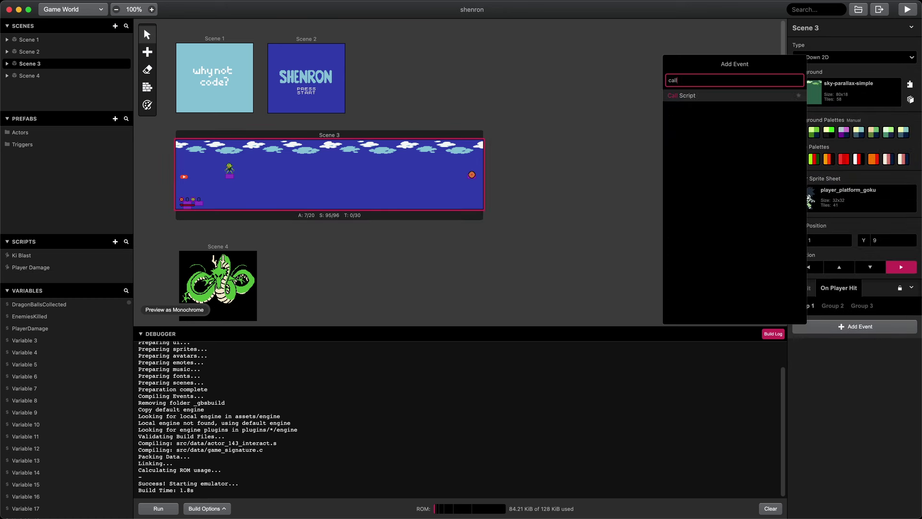
key("Return")
left_click(853, 348)
left_click(839, 377)
left_click(838, 375)
left_click(848, 479)
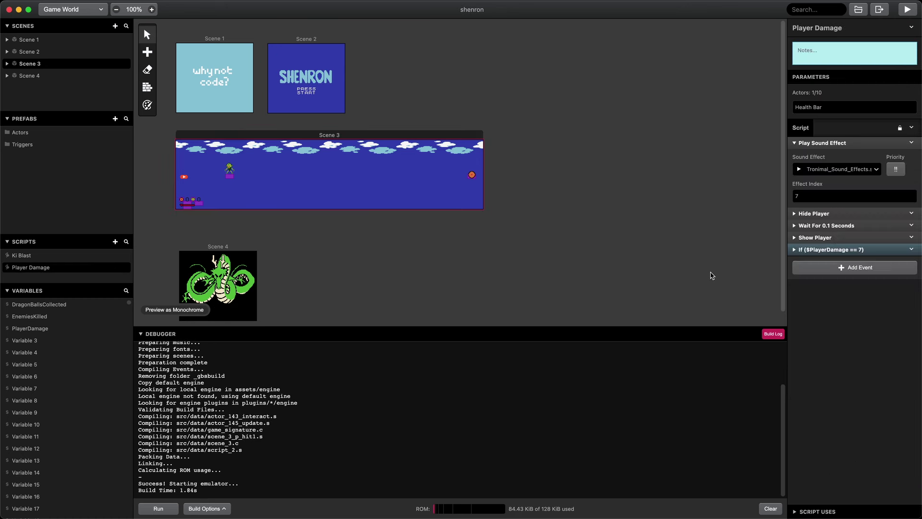
Add an Increment Variable event for PlayerDamage to the Player Damage script and place it above the If condition
left_click(831, 250)
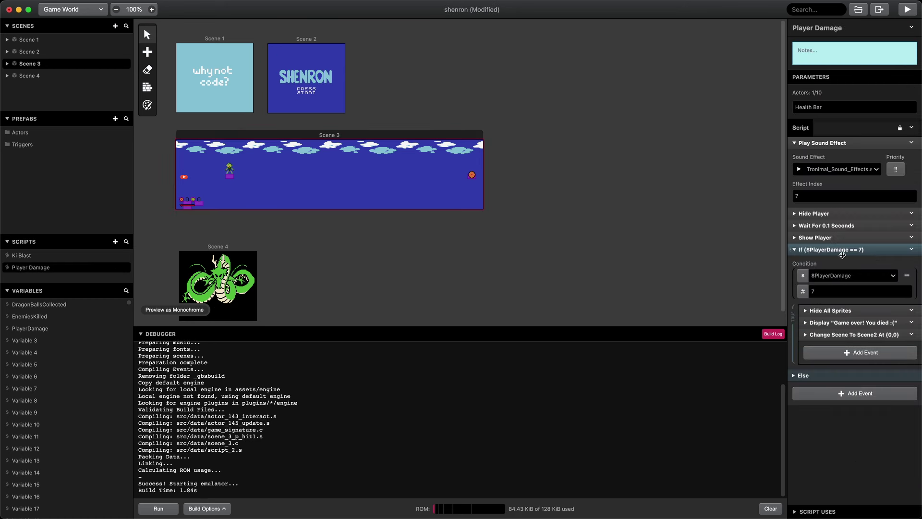
left_click(855, 393)
type("inc")
key("Return")
left_click(848, 414)
left_click(835, 452)
left_click(835, 388)
left_click_drag(845, 387, 851, 255)
left_click(865, 264)
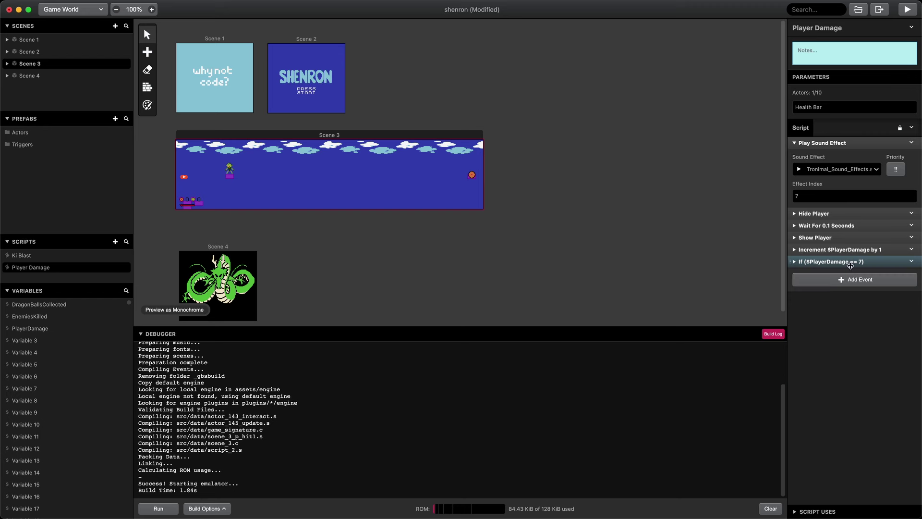
Save the project and run the game in the emulator
left_click(851, 265)
left_click(852, 388)
scroll(860, 430, "down", 1)
key("super+s")
left_click(906, 10)
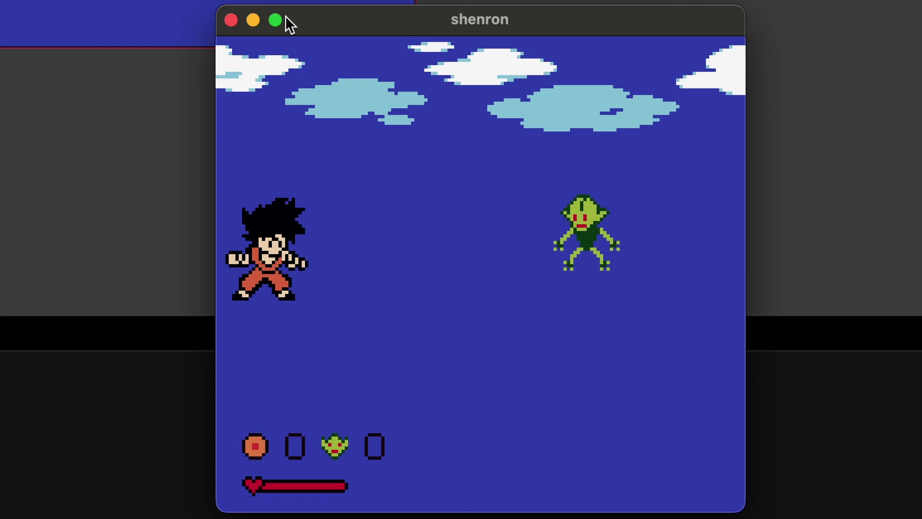
Fly Goku into the green enemy repeatedly to test the health bar damage
key("Right")
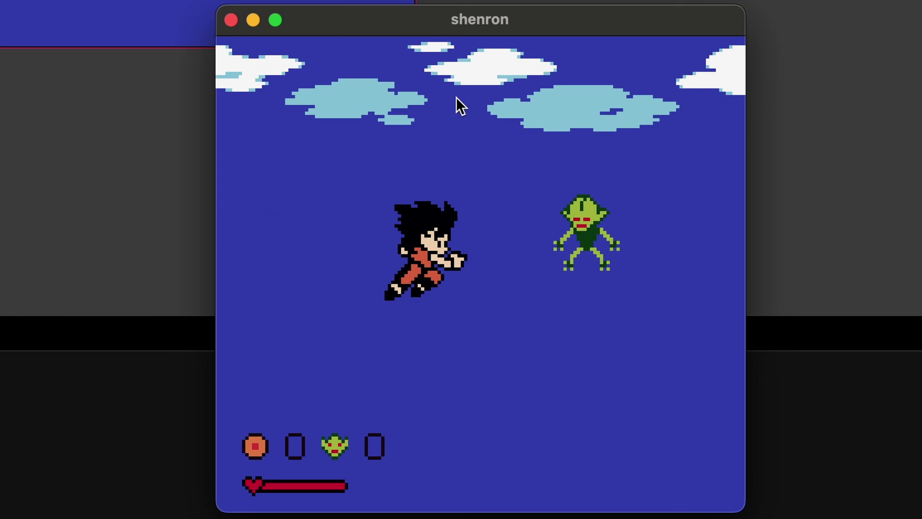
key("Right")
key("Right")
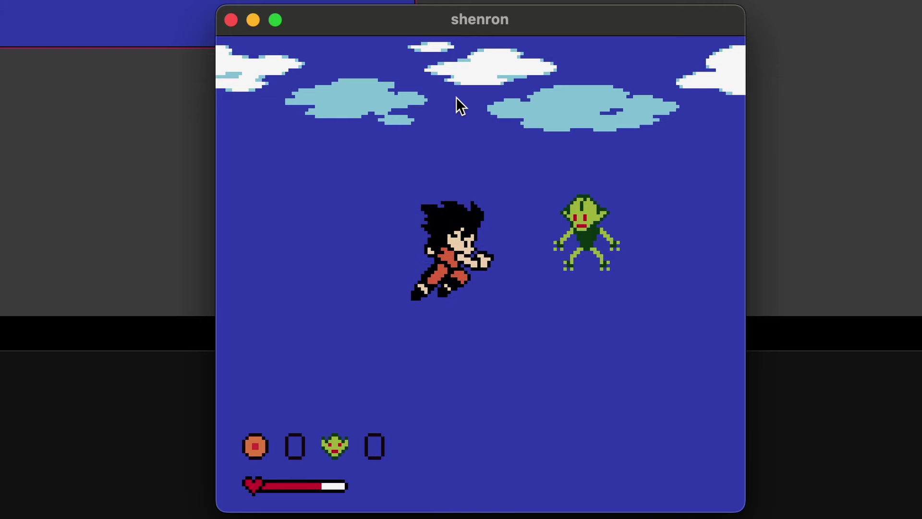
key("Right")
key("Right")
key("Right")
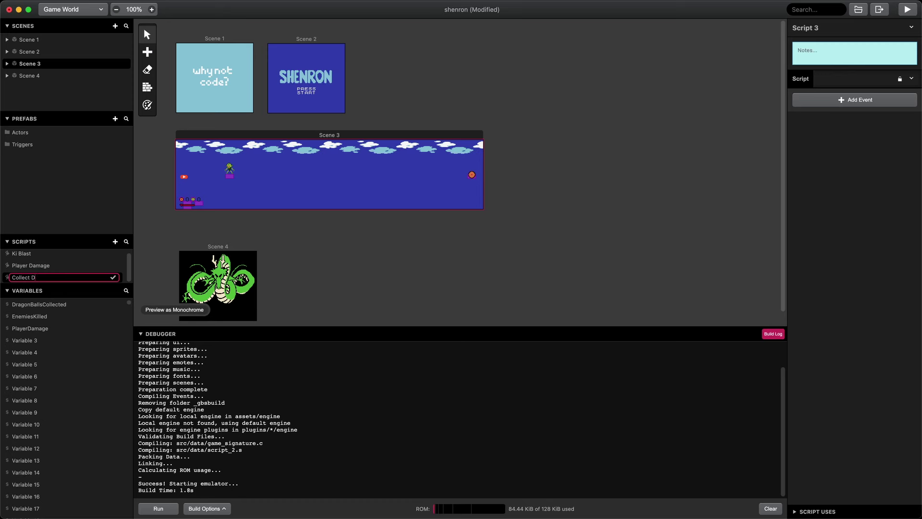
Name the new script Collect Dragon Ball and call it from the dragon ball actor's On Interact script
type("Ball")
key("Return")
left_click(472, 176)
left_click(850, 228)
type("call")
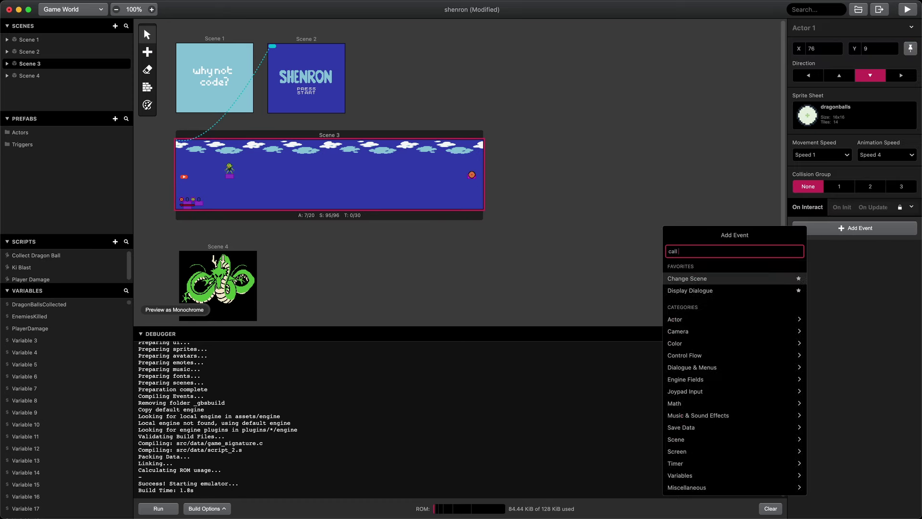
key("Return")
left_click(826, 248)
left_click(818, 268)
Add a Play Sound Effect event to the Collect Dragon Ball script using Tronimal_Sound_Effects with effect index 3
left_click(36, 256)
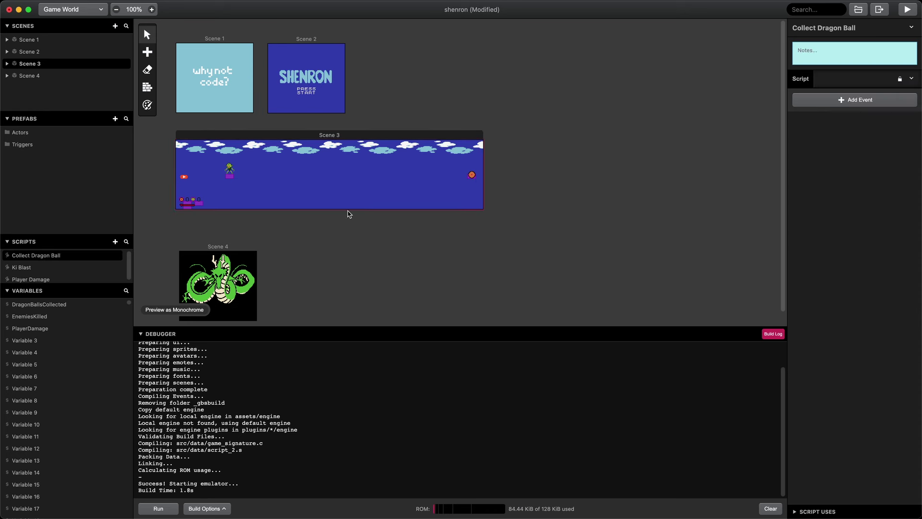
left_click(855, 100)
type("play sound")
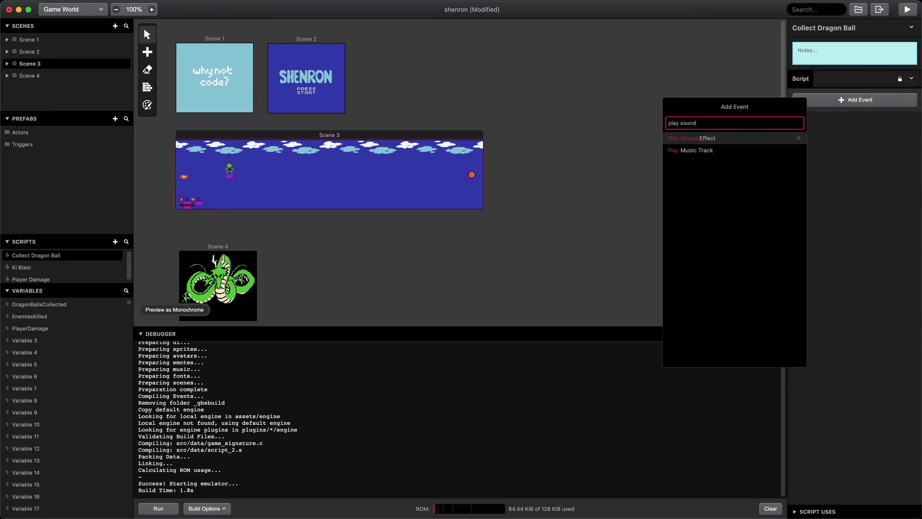
key("Return")
left_click(836, 121)
left_click(828, 213)
left_click(845, 147)
key("BackSpace")
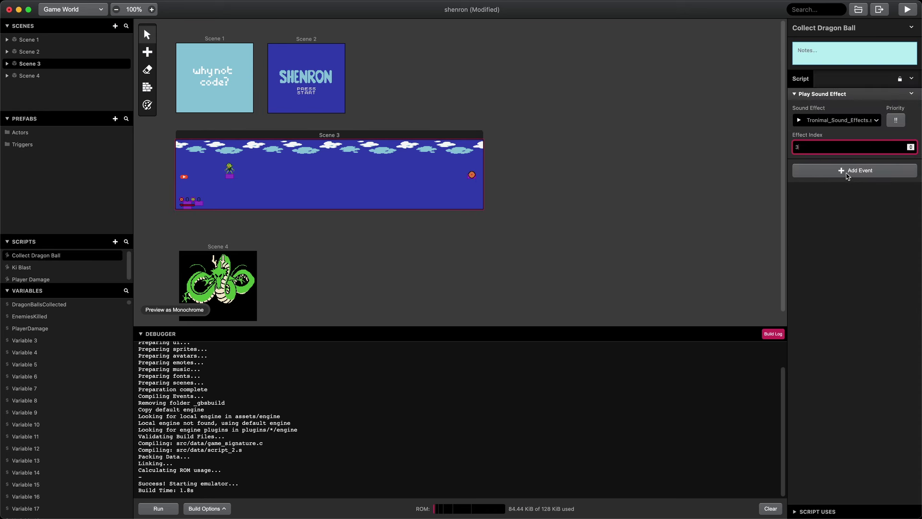
Add a Hide Actor event for script parameter Actor A after the sound effect
left_click(849, 174)
type("hi")
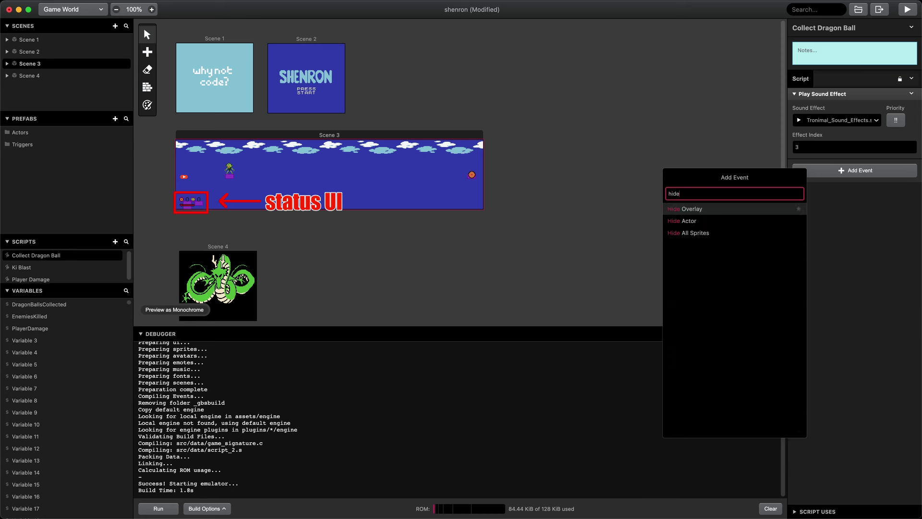
type("de")
key("Return")
left_click(911, 164)
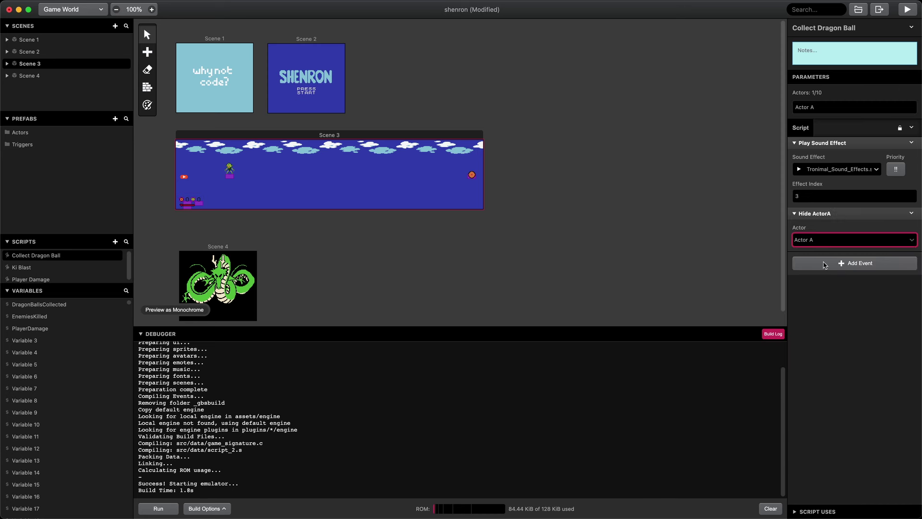
Add further Hide Actor events for script parameters Actor B, Actor C, Actor D and Actor E
left_click(825, 265)
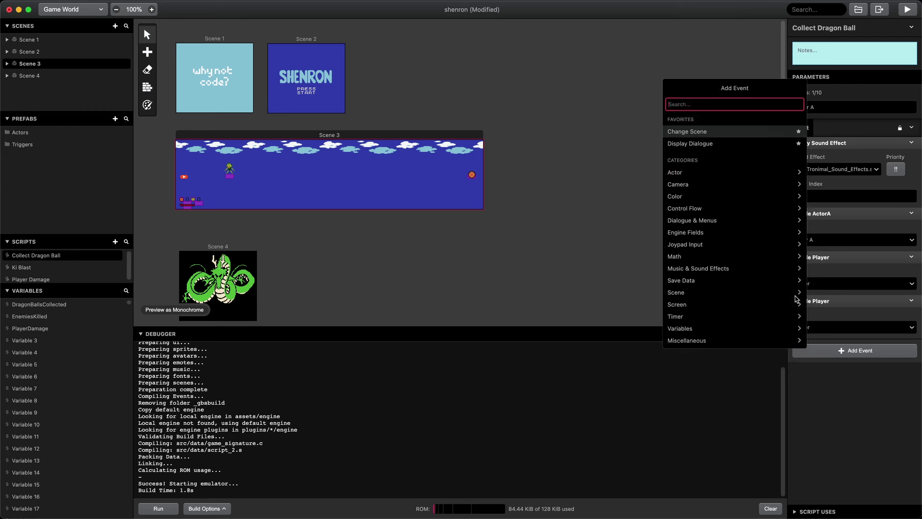
type("hide")
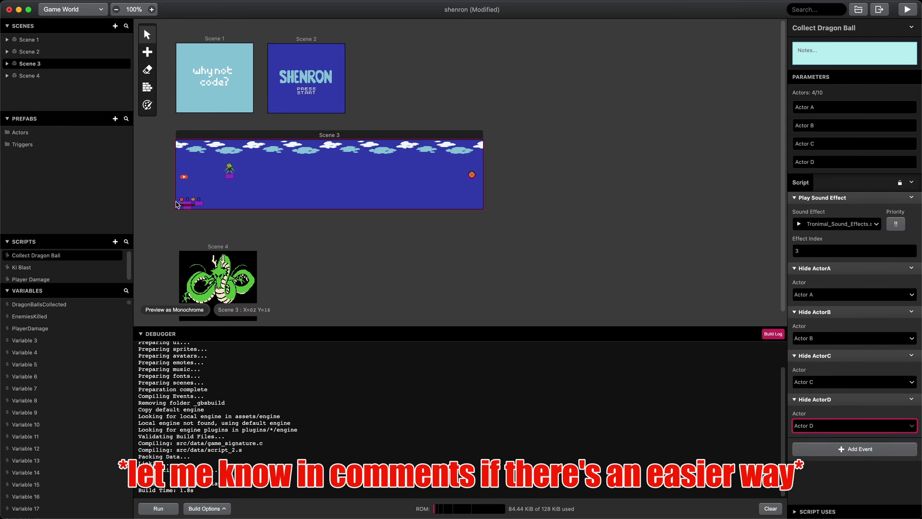
left_click(854, 448)
type("hide")
key("Return")
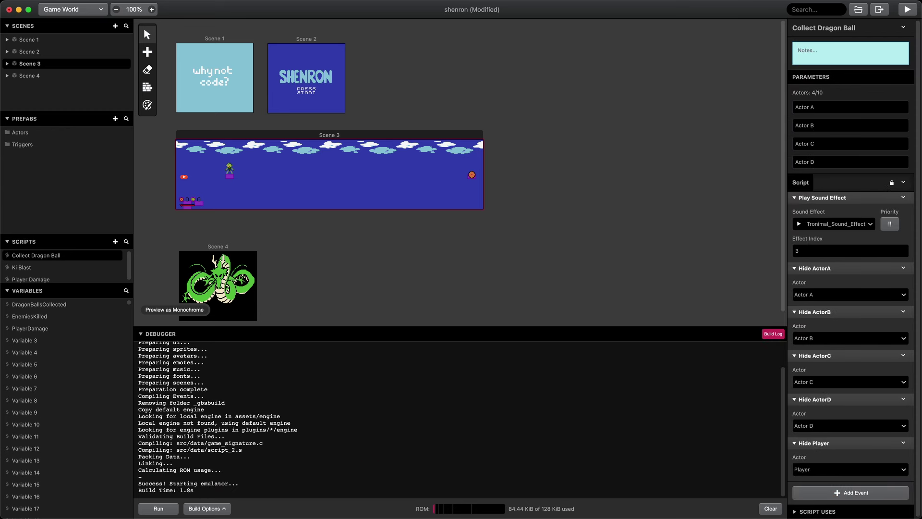
left_click(833, 470)
left_click(831, 390)
Assign the status UI actors to the actor parameters of the dragon ball's Collect Dragon Ball call, starting with Actor 5 for Actor A
left_click(472, 176)
left_click(835, 276)
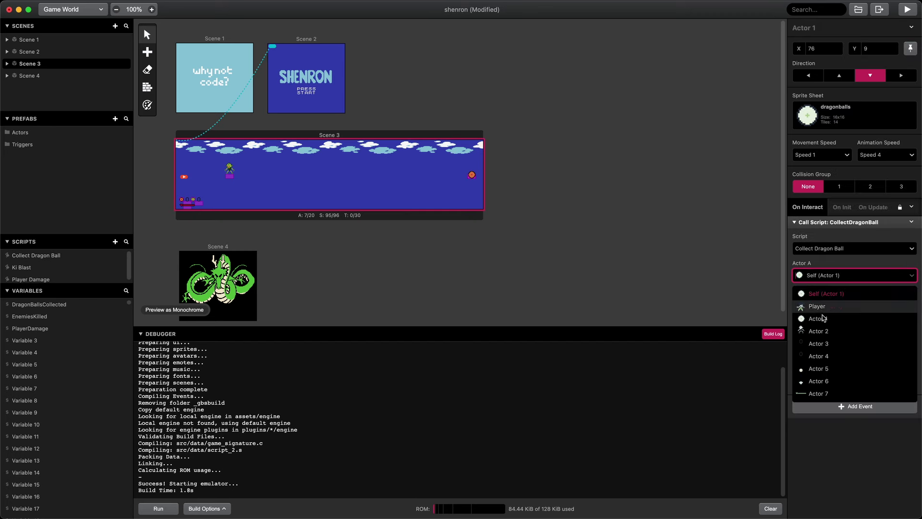
left_click(825, 369)
left_click(833, 302)
left_click(827, 408)
left_click(837, 329)
left_click(830, 397)
left_click(841, 356)
Add a Deactivate Actor event for script parameter Actor F at the end of the Collect Dragon Ball script
left_click(43, 255)
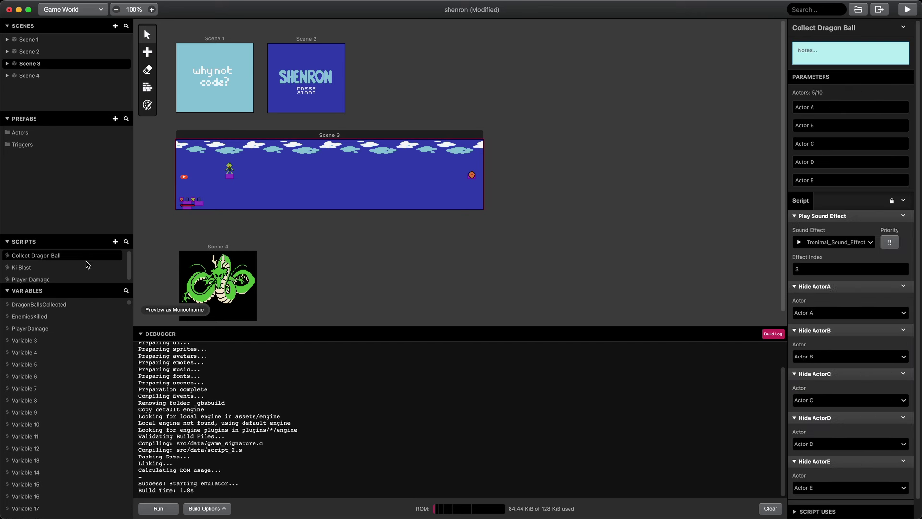
left_click(873, 352)
type("deac")
key("Return")
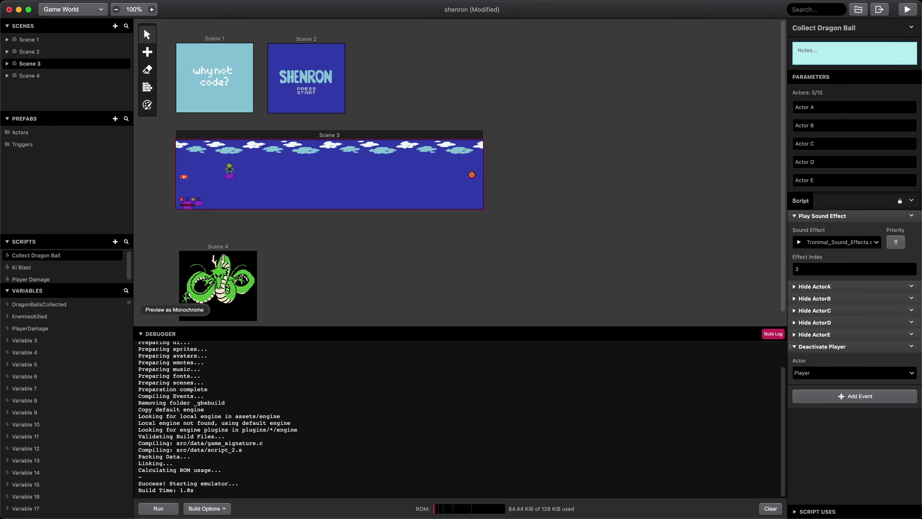
left_click(857, 373)
left_click(826, 464)
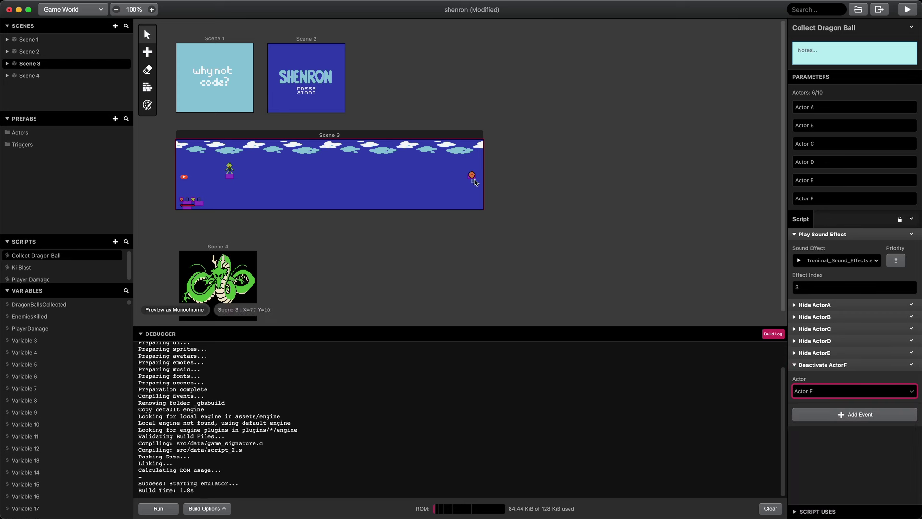
Add a Display Dialogue event after Deactivate Actor with text starting "You've got the" and including the DragonBallsCollected variable
left_click(795, 234)
left_click(853, 352)
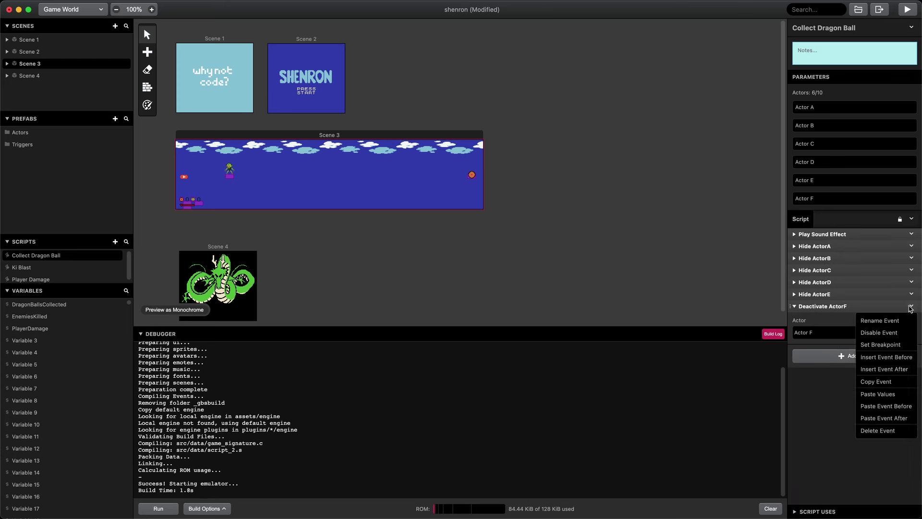
type("dis")
key("Return")
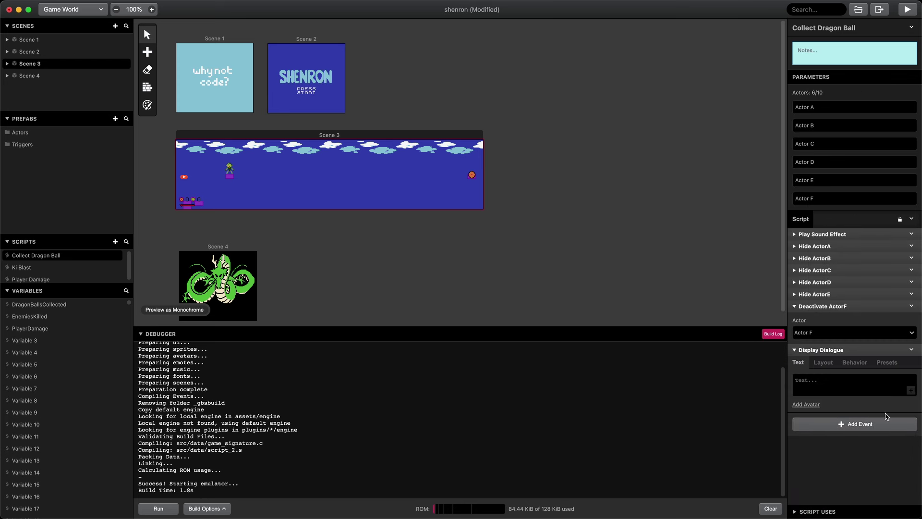
left_click(872, 385)
type("You've got the")
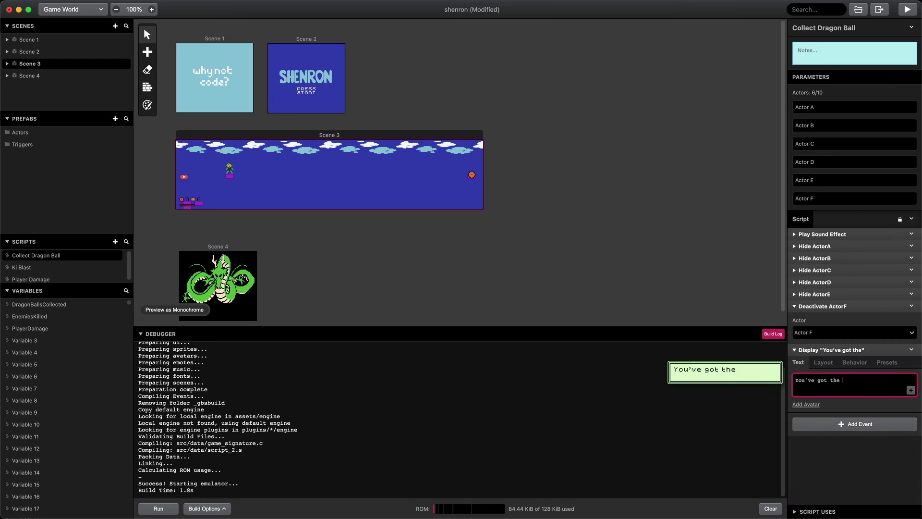
type("$DragonBallsCollected")
left_click(830, 349)
Add an Increment Variable event for DragonBallsCollected after Deactivate Actor in the Collect Dragon Ball script, and save the project
left_click(791, 346)
type("inc")
key("Return")
left_click(866, 411)
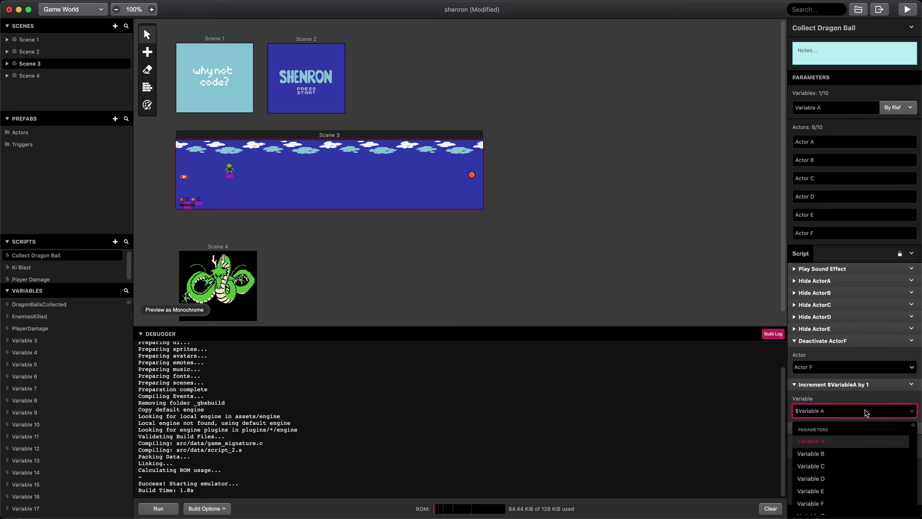
type("dra")
key("Return")
left_click(860, 348)
key("super+s")
left_click(415, 297)
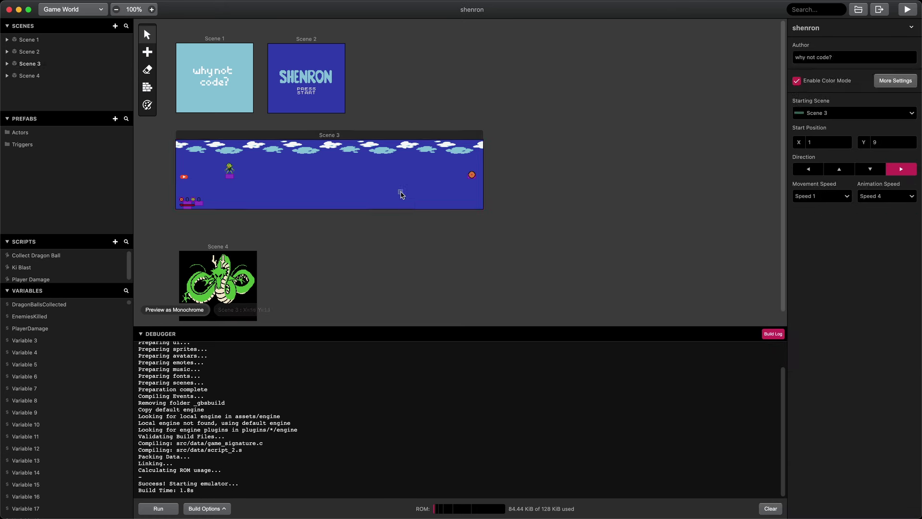
Add an event setting the DragonBallsCollected variable to the On Init script of the dragon ball counter actor in Scene 3
left_click(402, 195)
left_click(189, 203)
left_click(839, 207)
left_click(864, 228)
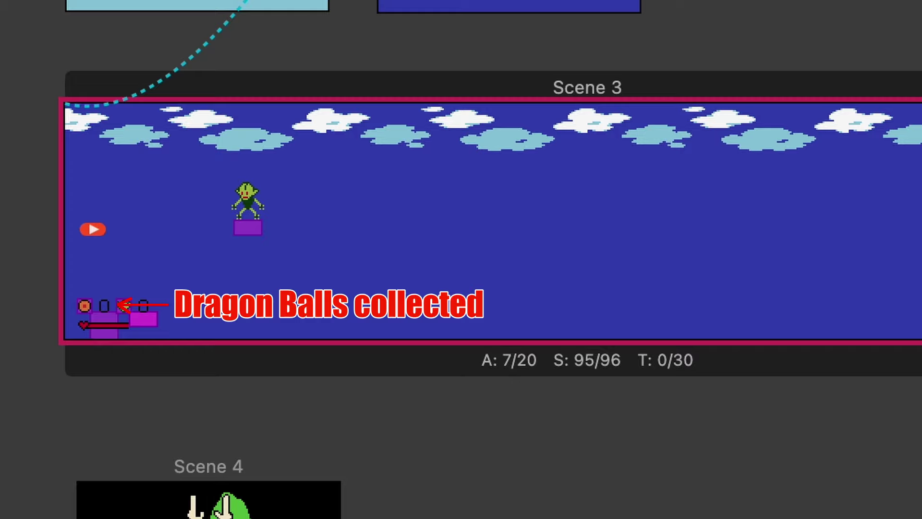
type("set variable")
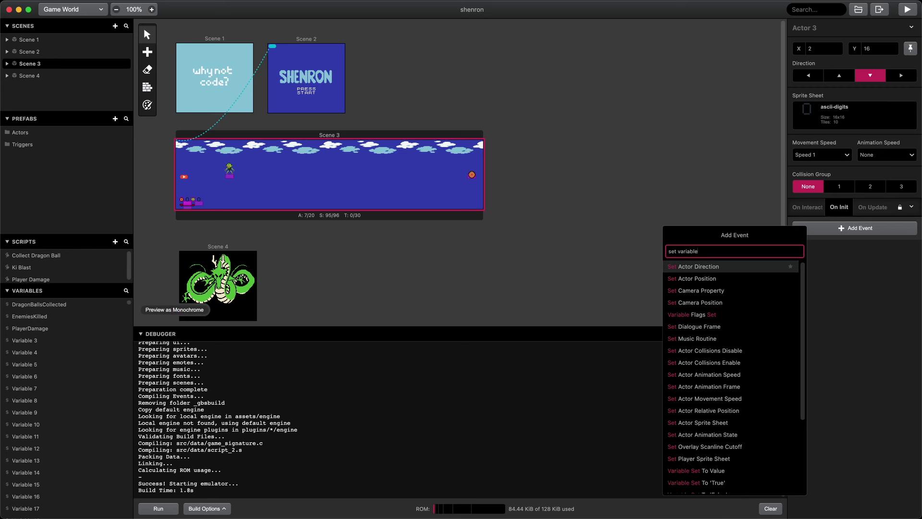
key("Return")
left_click(867, 249)
type("dragon")
key("Return")
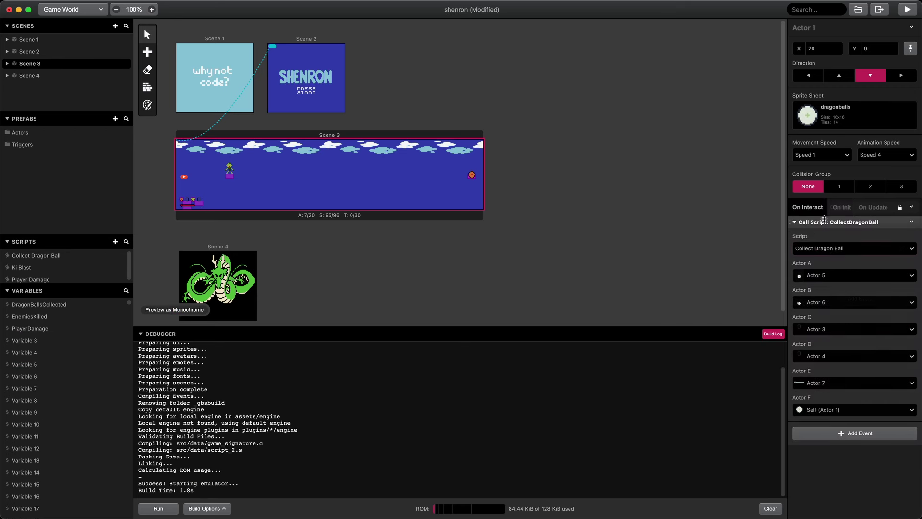
Add Show Actor events for Actors A, B, C, D and E at the end of the Collect Dragon Ball script
left_click(36, 255)
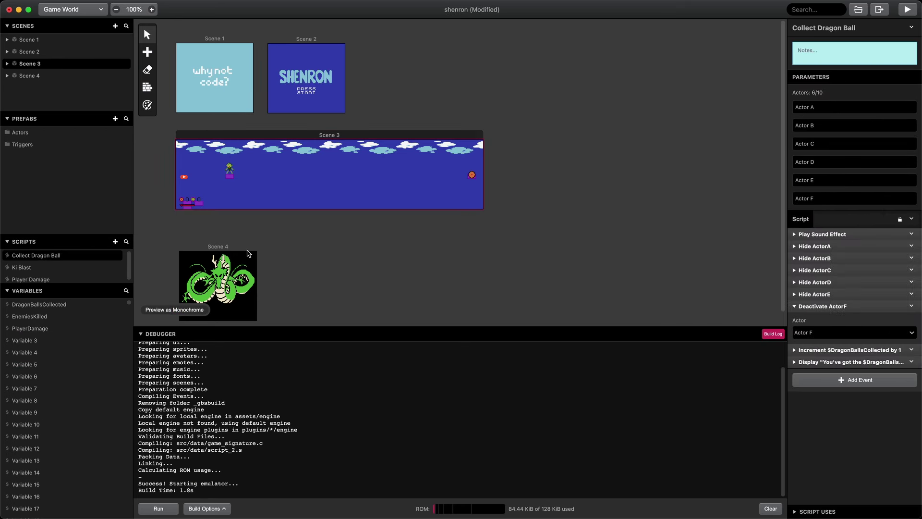
left_click(860, 335)
left_click(860, 335)
left_click(861, 335)
left_click(861, 334)
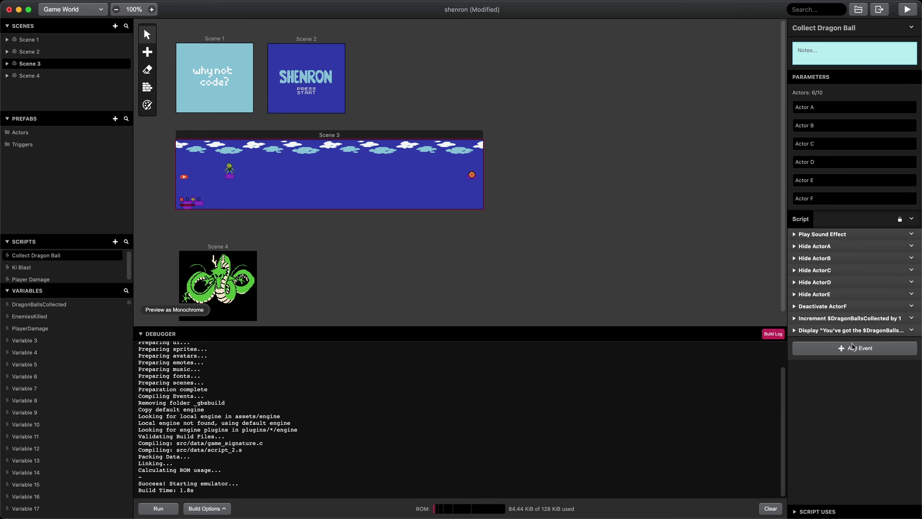
left_click(851, 349)
left_click(836, 369)
left_click(834, 399)
left_click(836, 392)
left_click(832, 440)
left_click(835, 455)
left_click(836, 349)
left_click(838, 477)
left_click(833, 469)
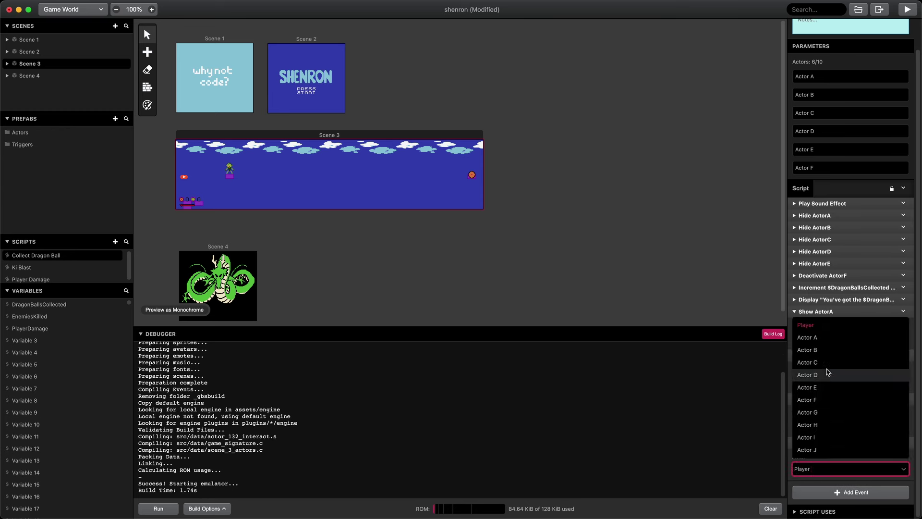
left_click(829, 374)
left_click(832, 493)
left_click(829, 401)
Rename the script's actor parameters to icon 1, counter 1, icon 2, counter 2, health bar and dragon ball
left_click(830, 107)
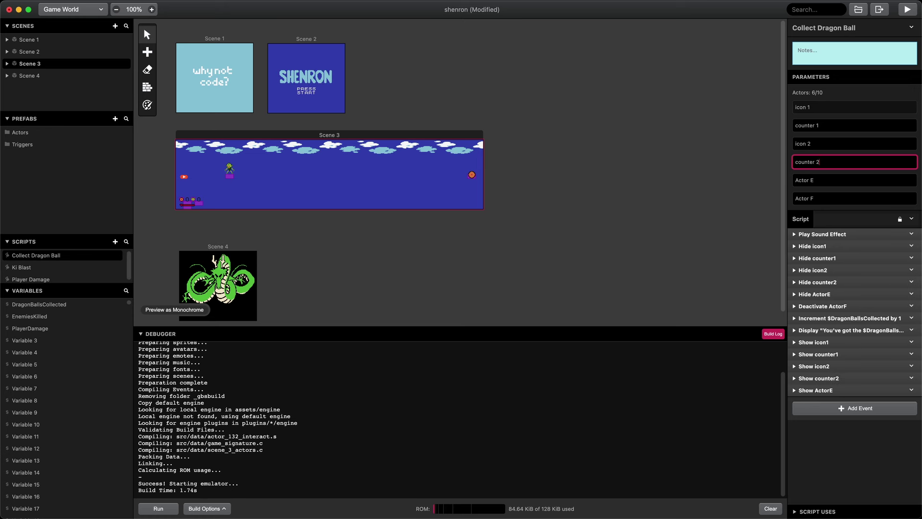
type("drag")
type("on ball")
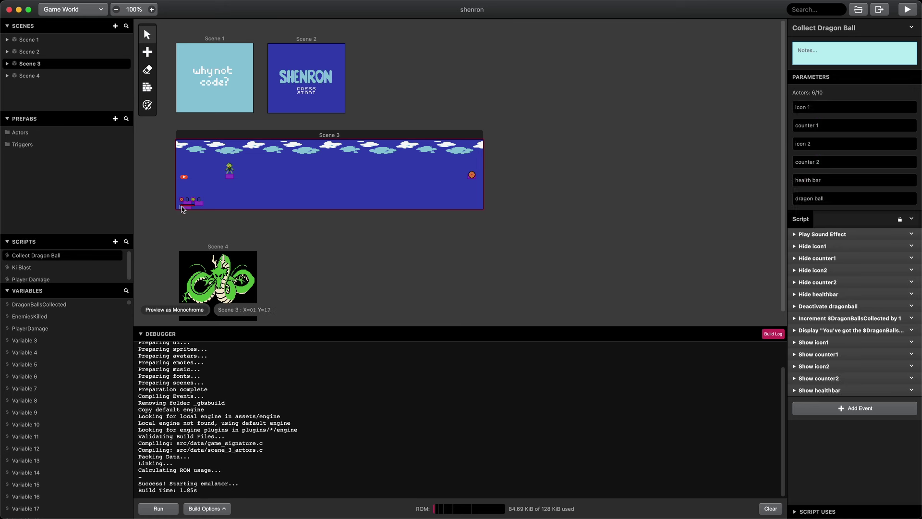
Add a Set Actor Animation Frame event to the dragon ball counter's On Update script, using DragonBallsCollected as the frame
left_click(188, 203)
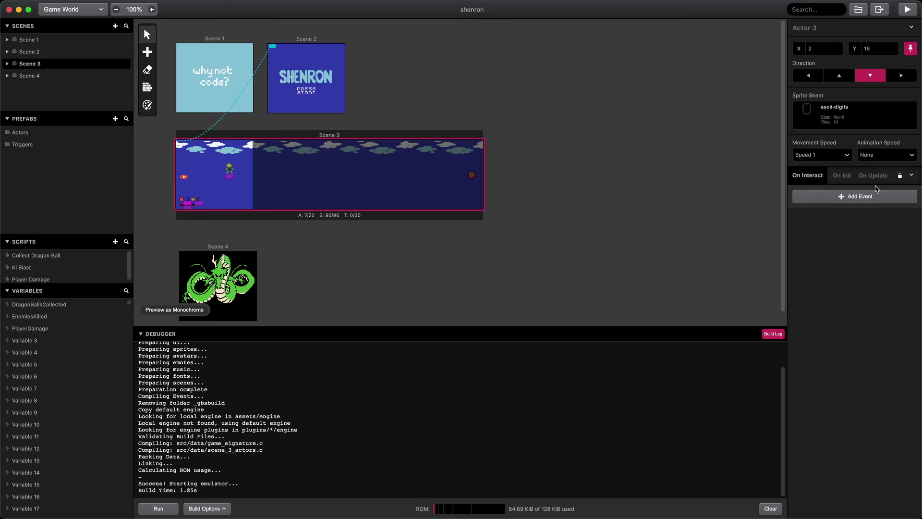
left_click(870, 176)
left_click(797, 196)
left_click(843, 224)
left_click(844, 224)
left_click(796, 196)
left_click(828, 220)
type("if vari")
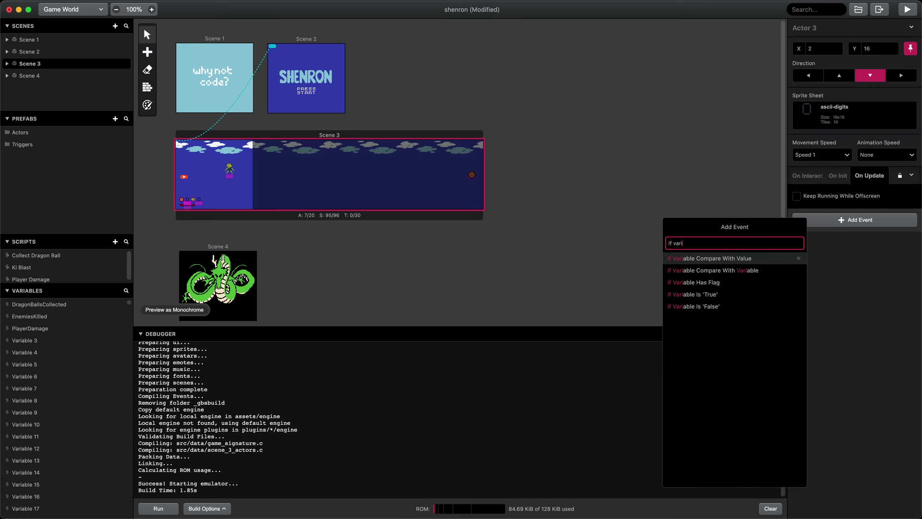
left_click(709, 282)
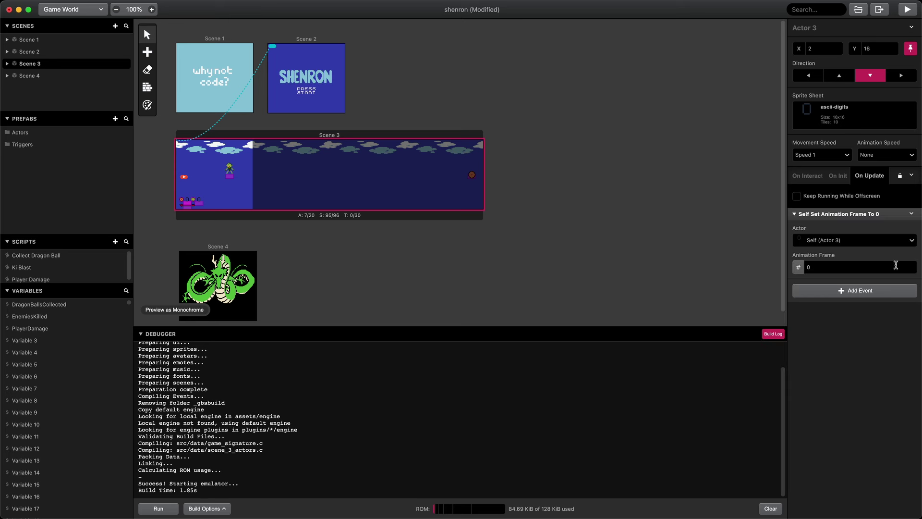
left_click(859, 267)
type("drag")
key("Return")
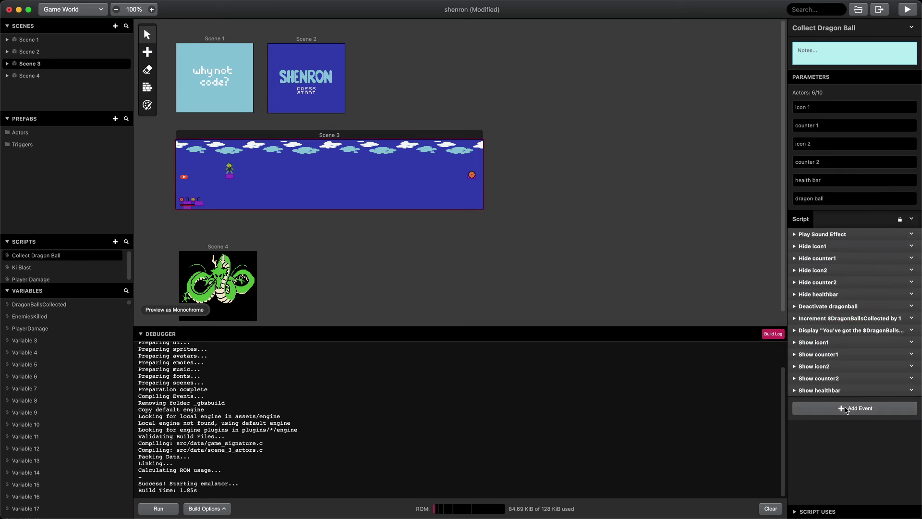
Add a Hide Actor event for the dragon ball parameter at the end of the Collect Dragon Ball script
left_click(844, 408)
type("hide ac")
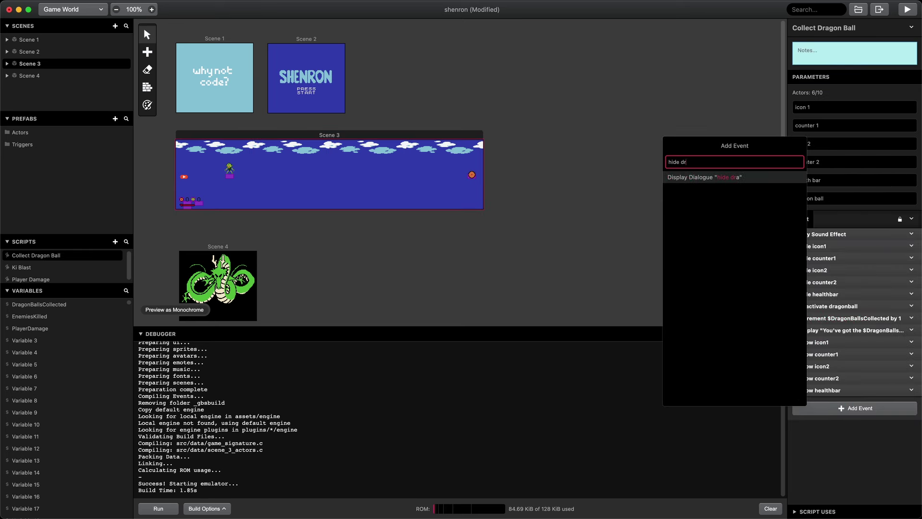
key("Return")
left_click(844, 429)
type("drag")
key("Return")
left_click(835, 450)
type("show acc")
key("Return")
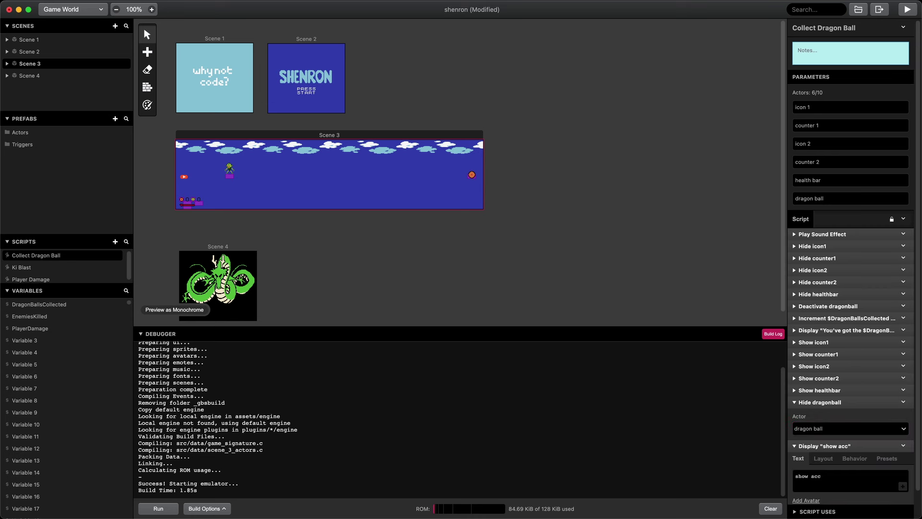
left_click(902, 446)
left_click(869, 505)
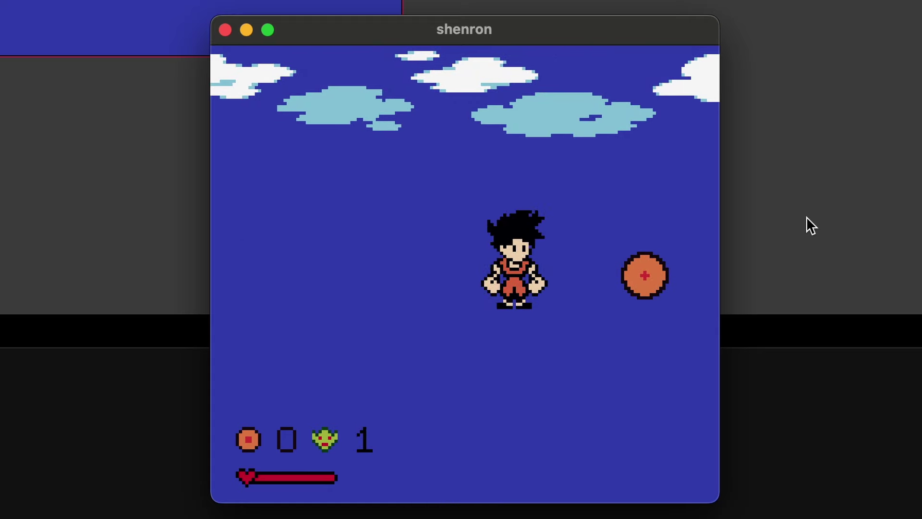
Test the Ki Blast in the running game and convert Scene 3's saibaman actor to a prefab
key("z")
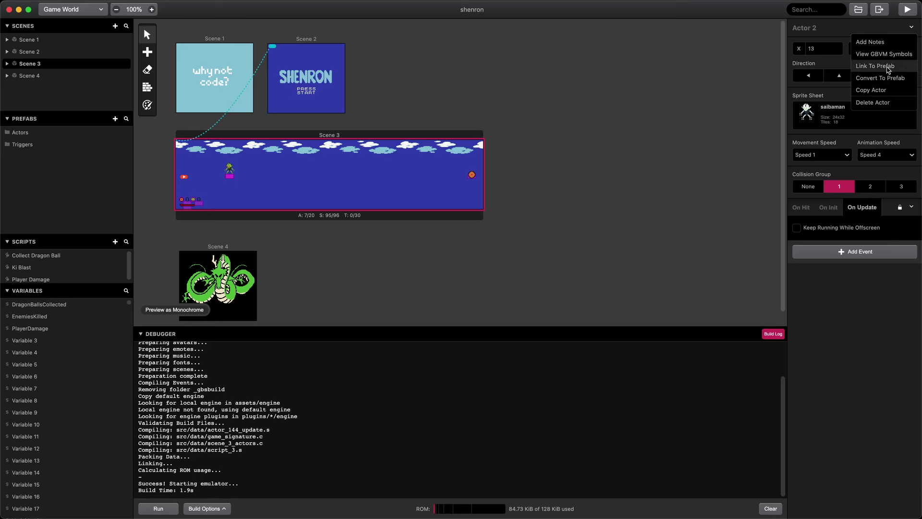
left_click(892, 78)
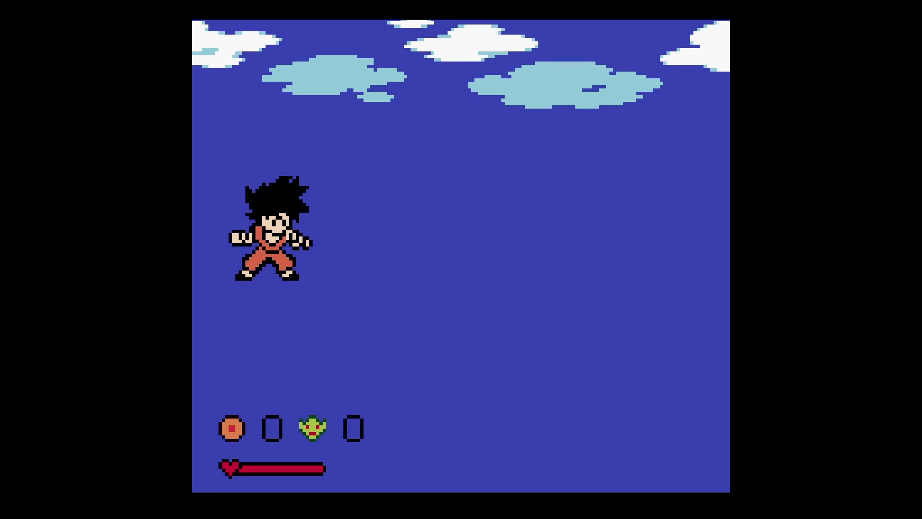
Playtest Scene 3 by flying Goku through the level and firing Ki Blasts at the saibamen
key("Down")
key("Right")
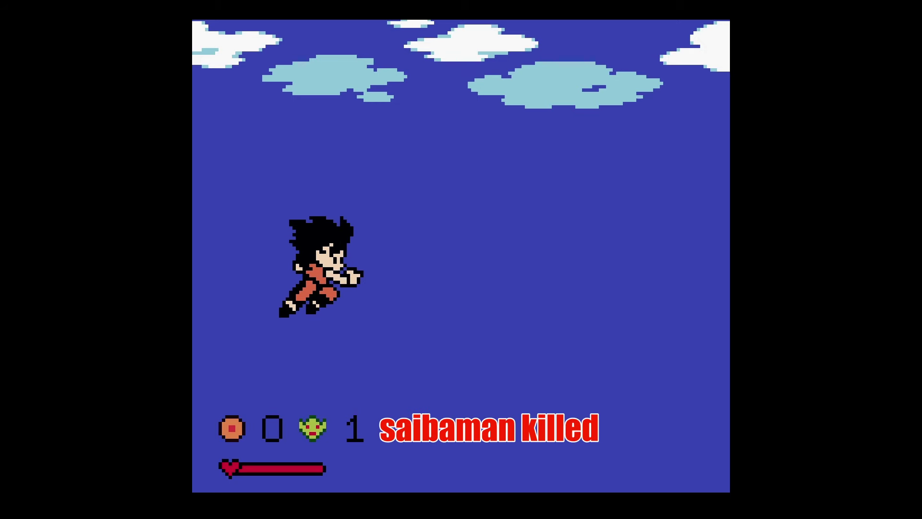
key("Down")
key("Right")
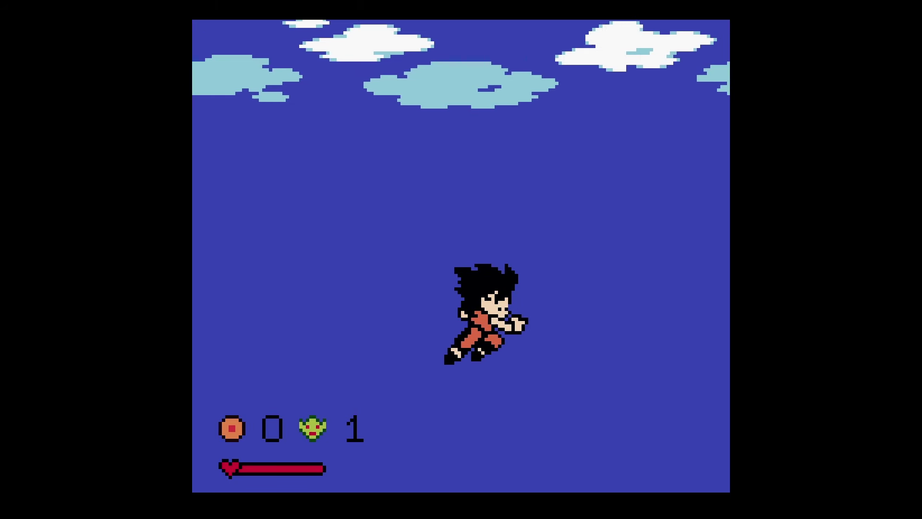
key("Left")
key("Up")
key("z")
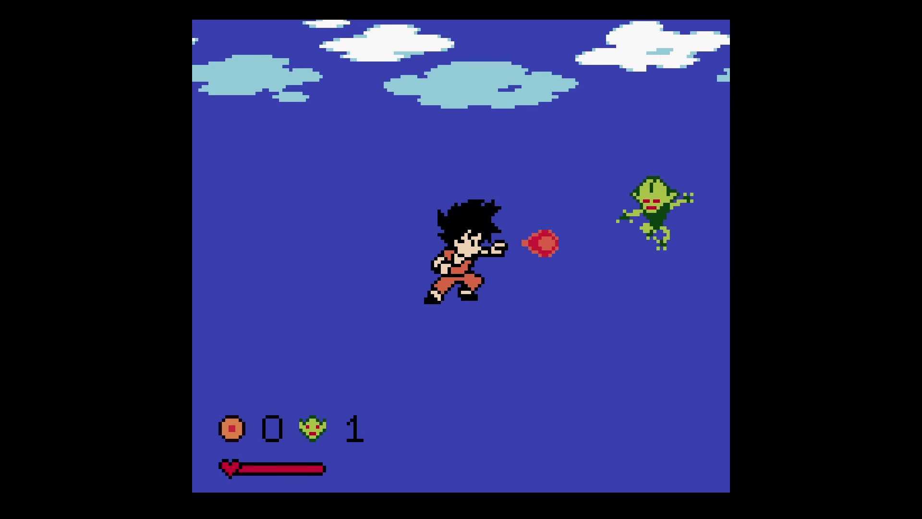
key("Left")
key("z")
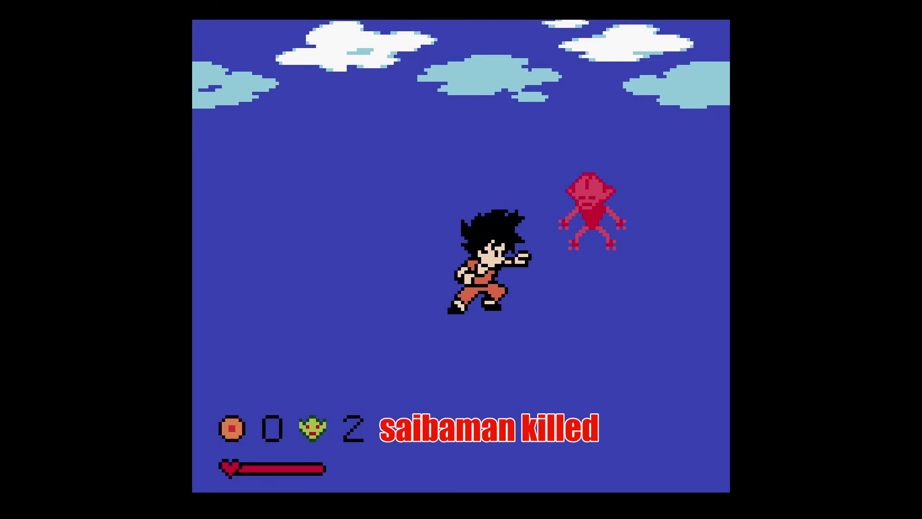
key("Right")
key("z")
key("Right")
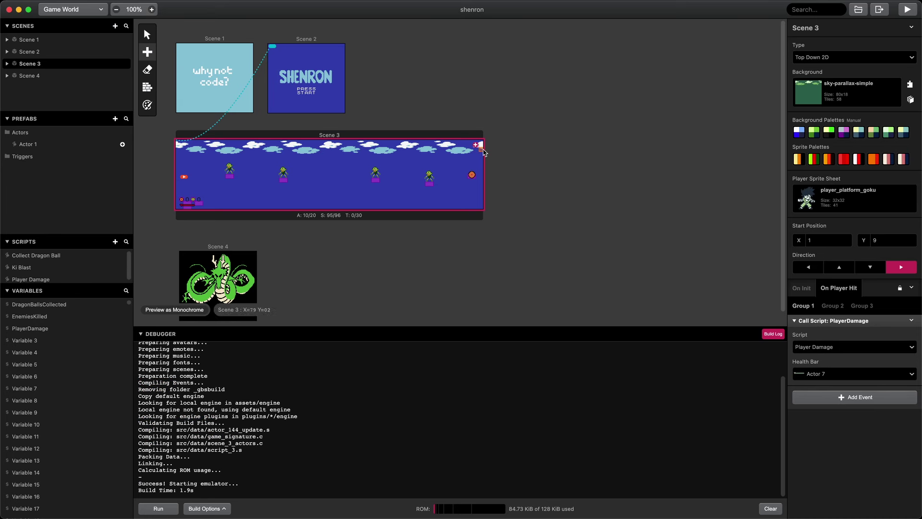
Place a trigger 1 wide and 18 high at X 79, Y 0 in Scene 3 with a Change Scene event to Scene 4
left_click(481, 143)
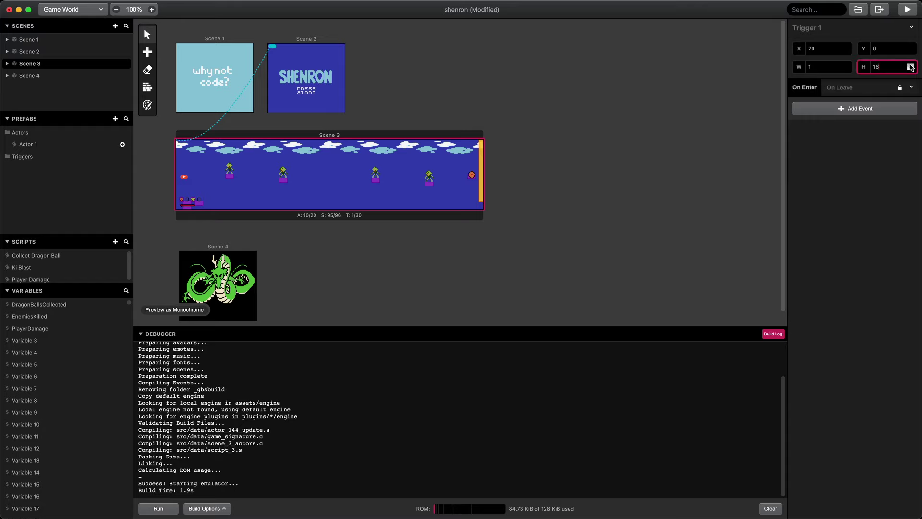
left_click(836, 109)
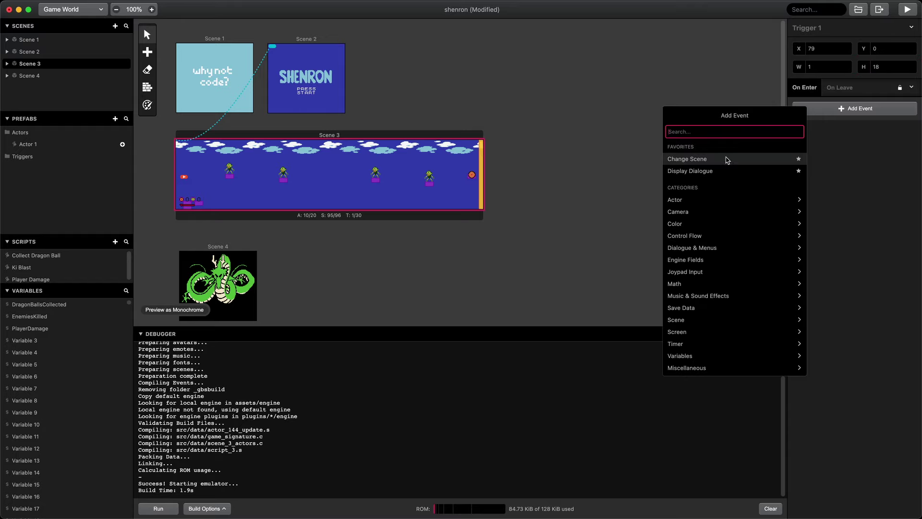
left_click(728, 159)
left_click(251, 186)
left_click(256, 253)
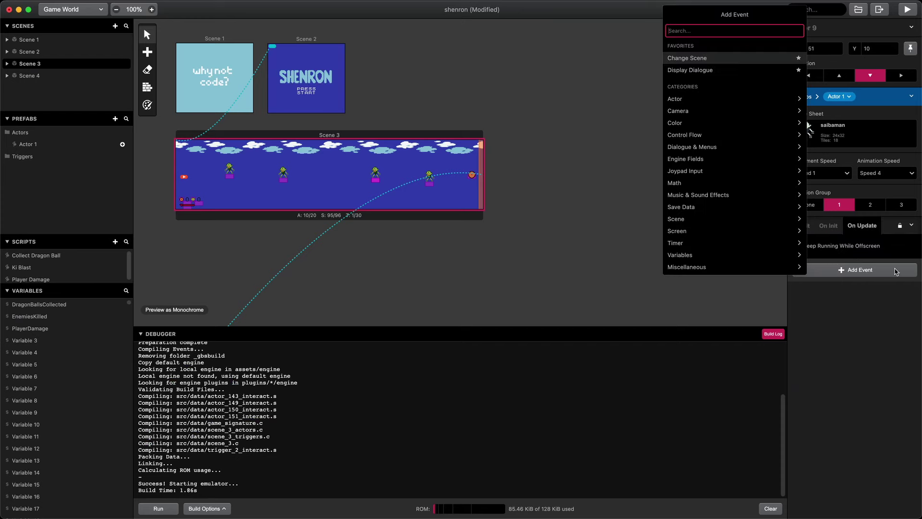
Add a Move To event to the saibaman's On Update script targeting the player's Tile X and Tile Y, and save the project
key("Return")
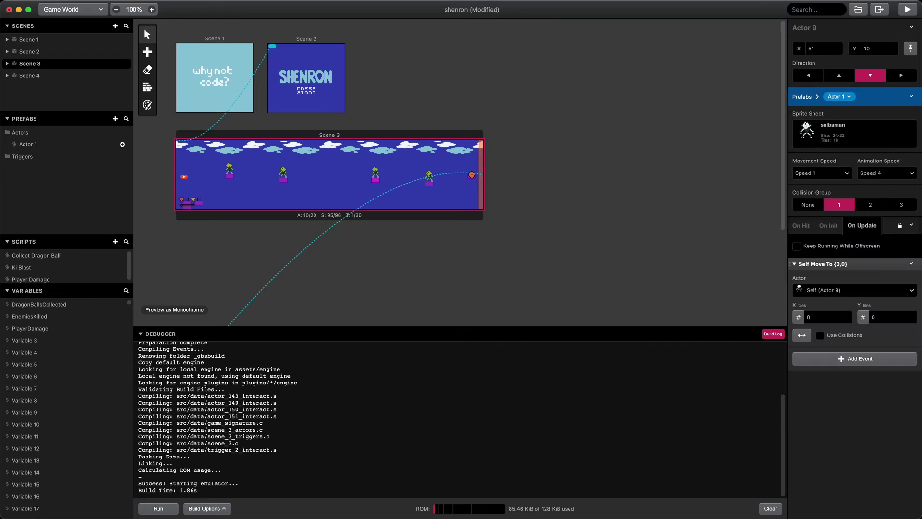
left_click(799, 319)
left_click(826, 357)
left_click(863, 317)
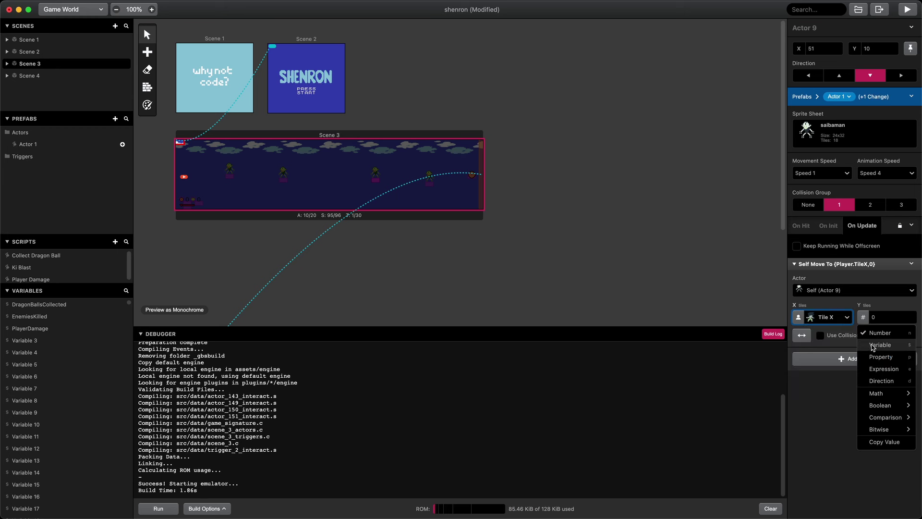
left_click(884, 345)
left_click(862, 317)
left_click(879, 355)
left_click(888, 317)
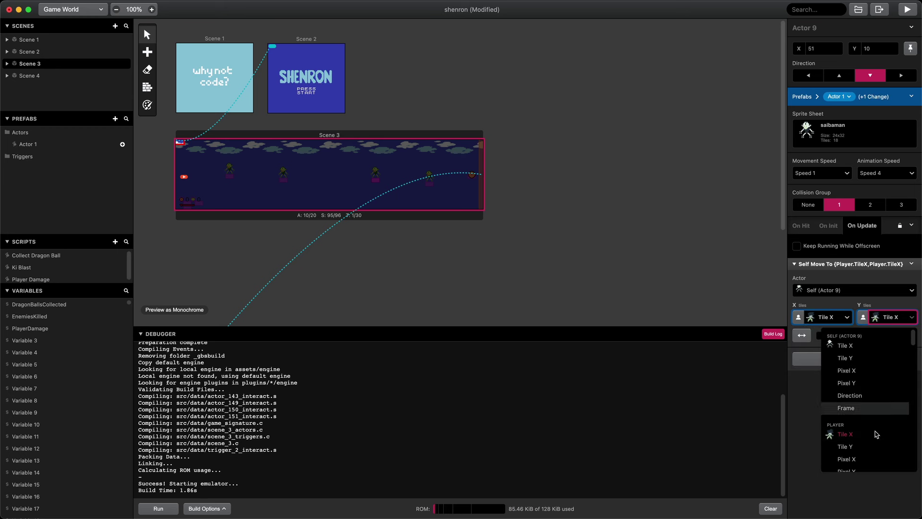
left_click(865, 448)
key("super+s")
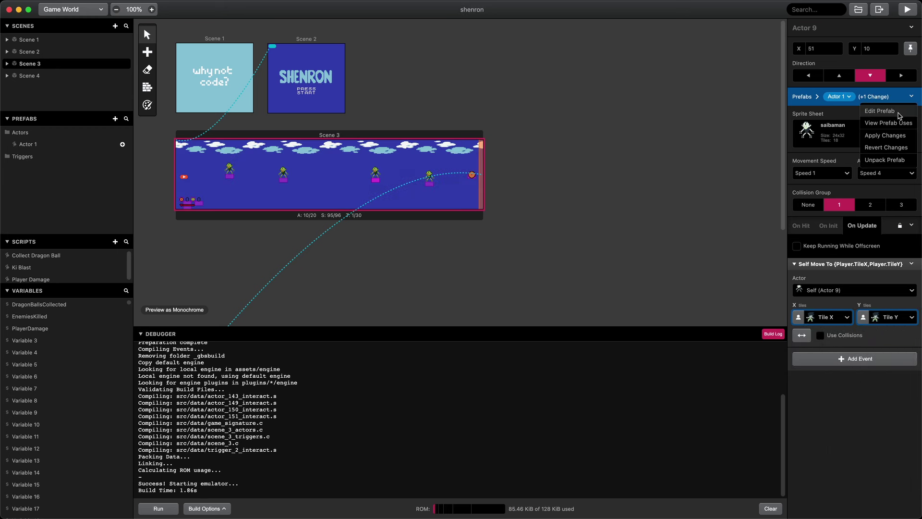
Apply the saibaman's changes to its prefab and run the game to try the enemy movement
left_click(908, 10)
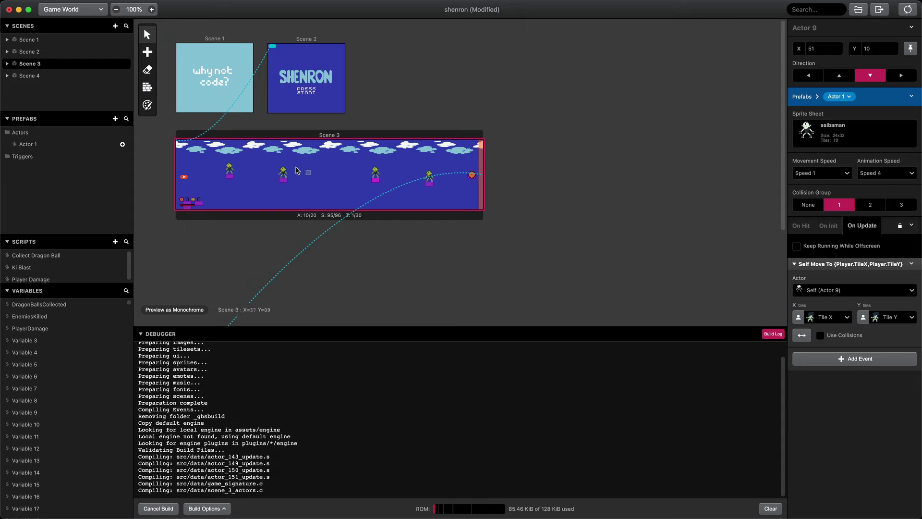
key("Right")
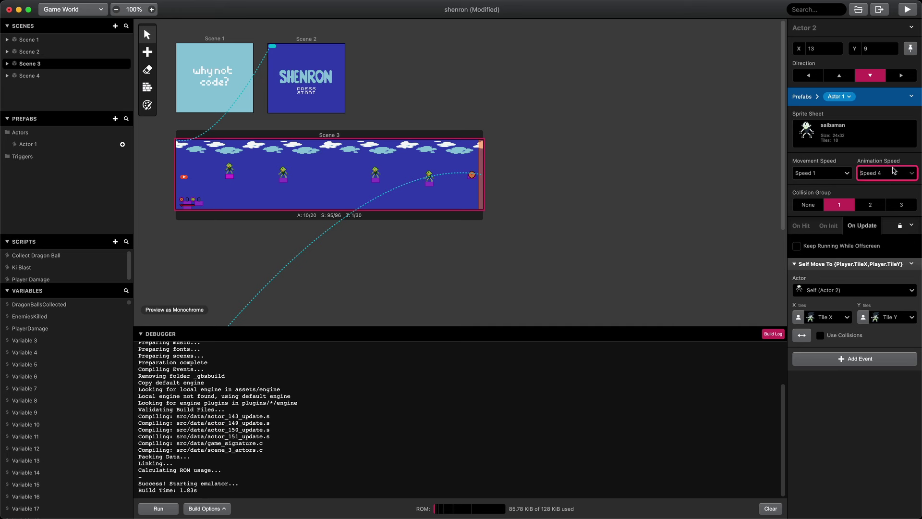
Set the movement speed of the first saibaman in Scene 3 to Speed ½ and run the game
left_click(821, 173)
left_click(812, 205)
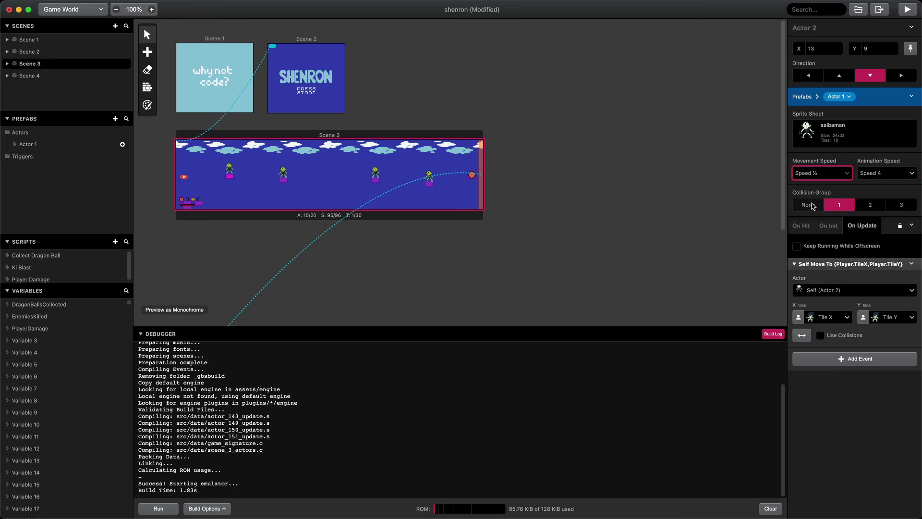
left_click(907, 10)
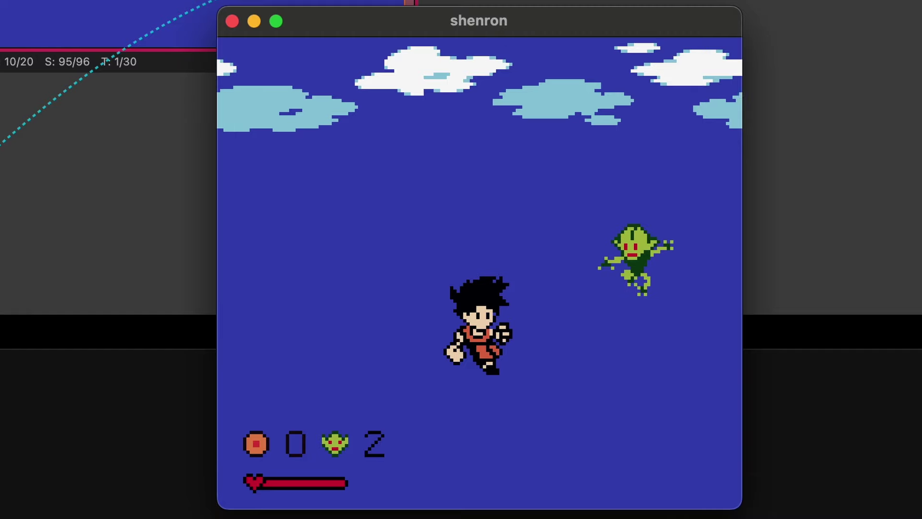
Playtest the slower saibaman by moving Goku around Scene 3 and checking how the enemy chases him
key("Down")
key("Right")
key("Up")
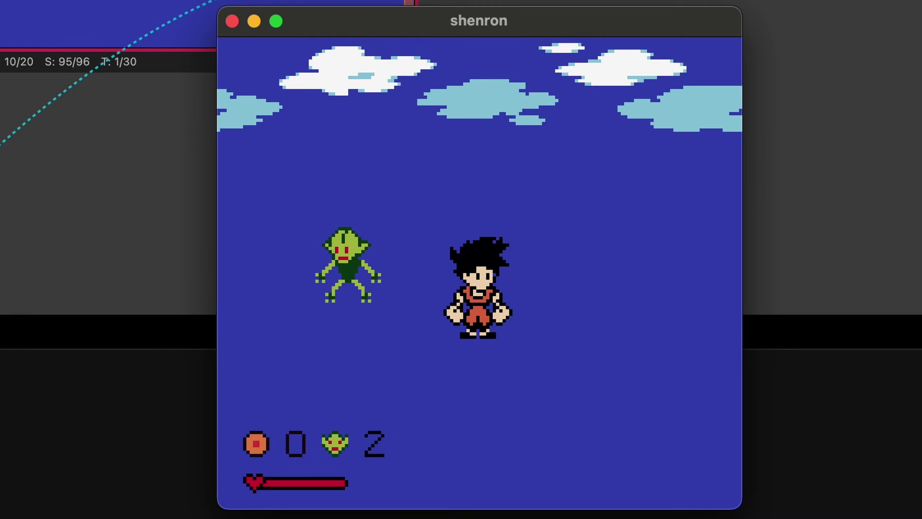
key("Right")
key("Down")
key("Left")
key("space")
key("Right")
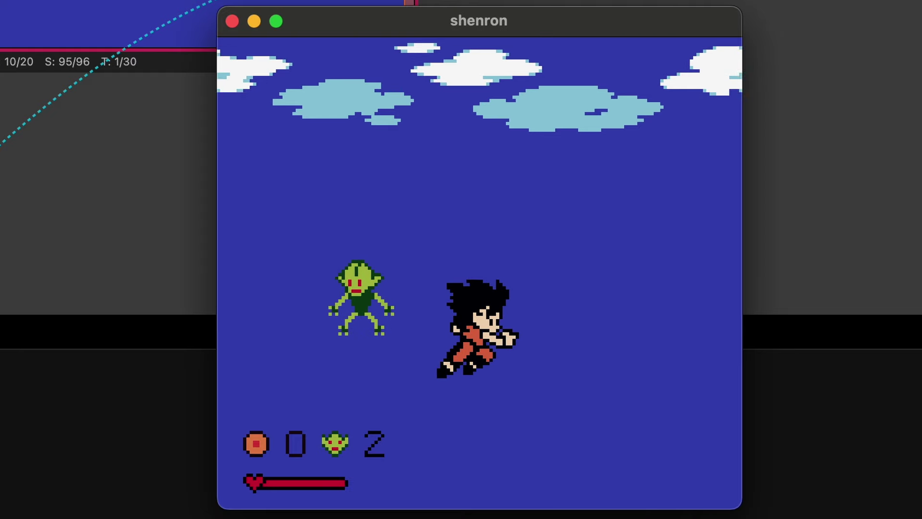
Playtest combat in the running game by moving Goku around the chasing saibamen and firing Ki Blasts at them
key("Left")
key("space")
key("Left")
key("Right")
key("Up")
key("Left")
key("space")
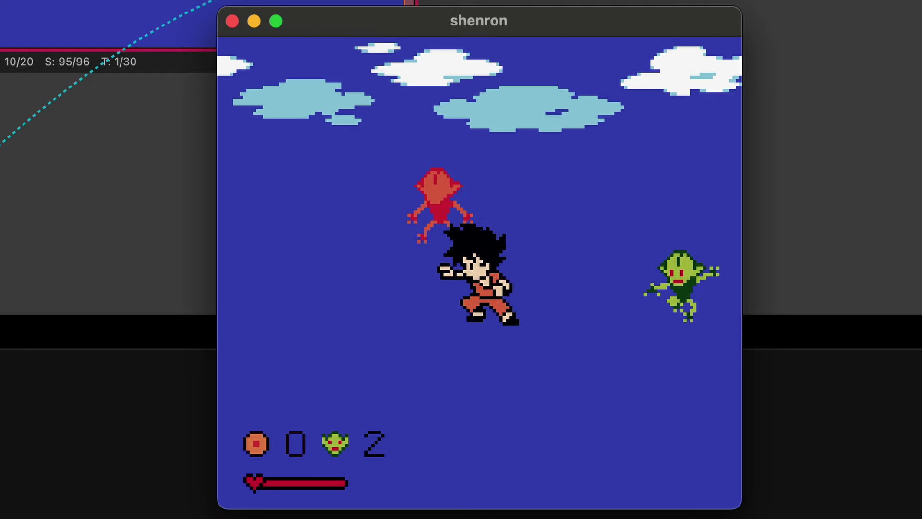
key("Left")
key("Down")
key("Right")
key("space")
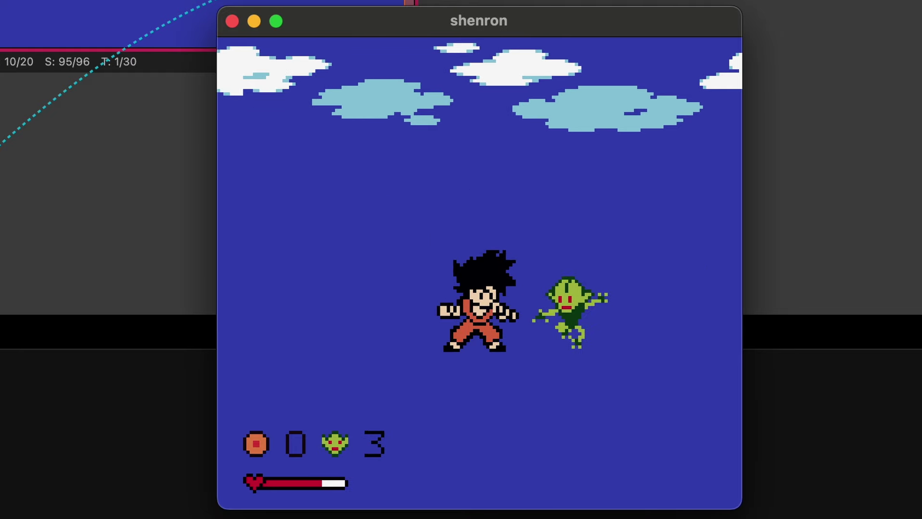
key("Up")
key("Right")
key("Down")
key("space")
key("Right")
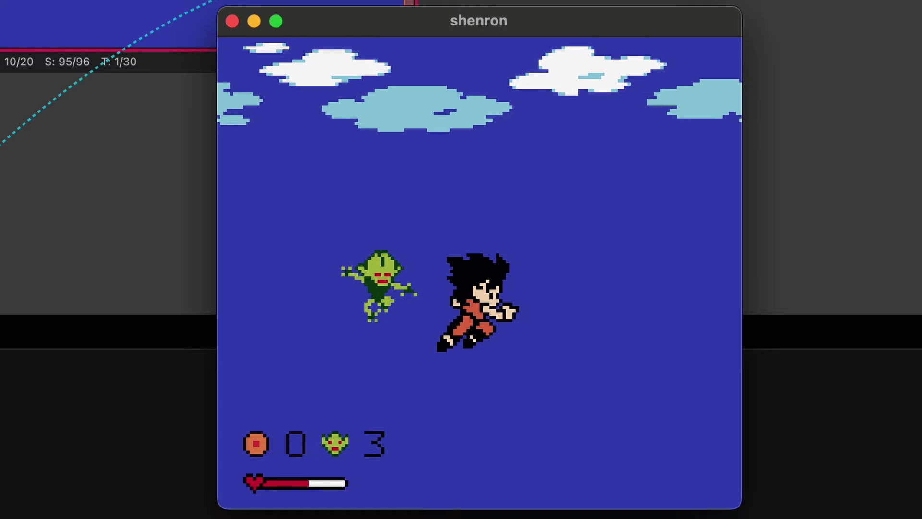
key("space")
key("Left")
key("Right")
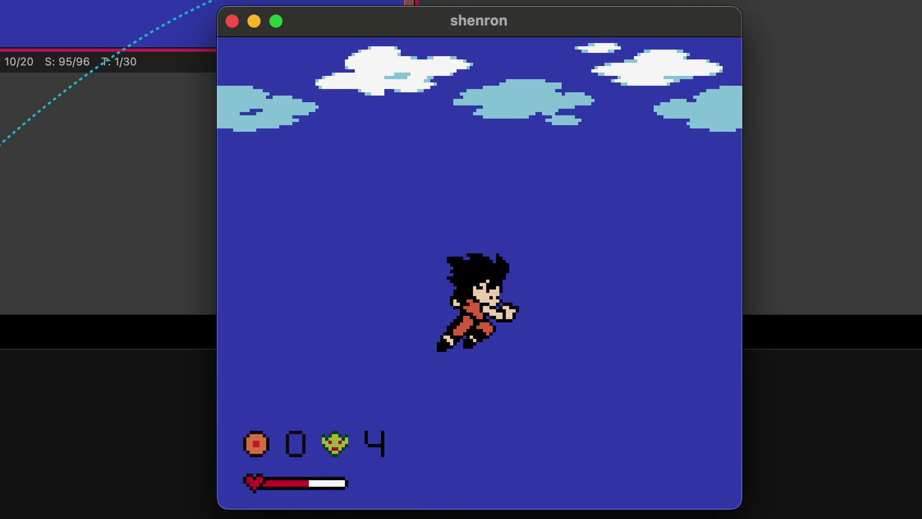
Fly Goku onward to collect the dragon ball and dismiss its pickup dialogue
key("Right")
key("Up")
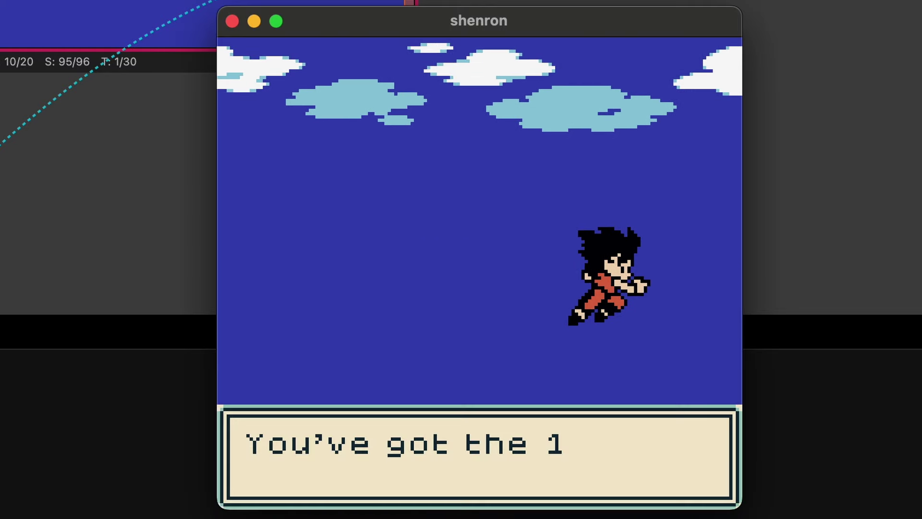
key("space")
key("Right")
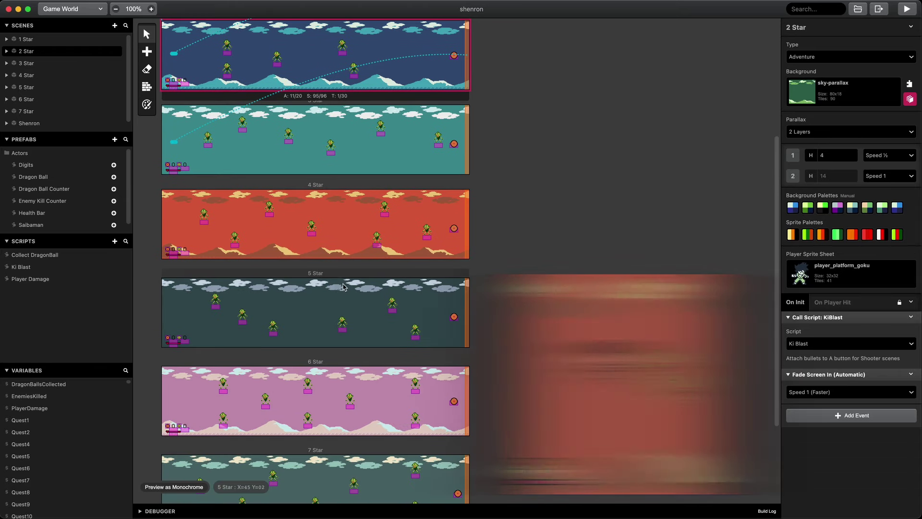
Review the finished star scenes in the game world and select the 7 Star scene
scroll(345, 285, "down", 5)
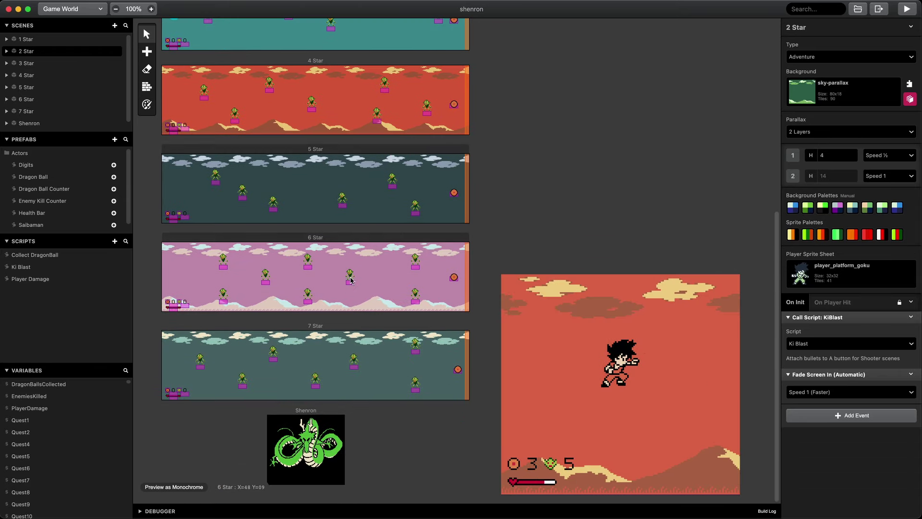
left_click(386, 360)
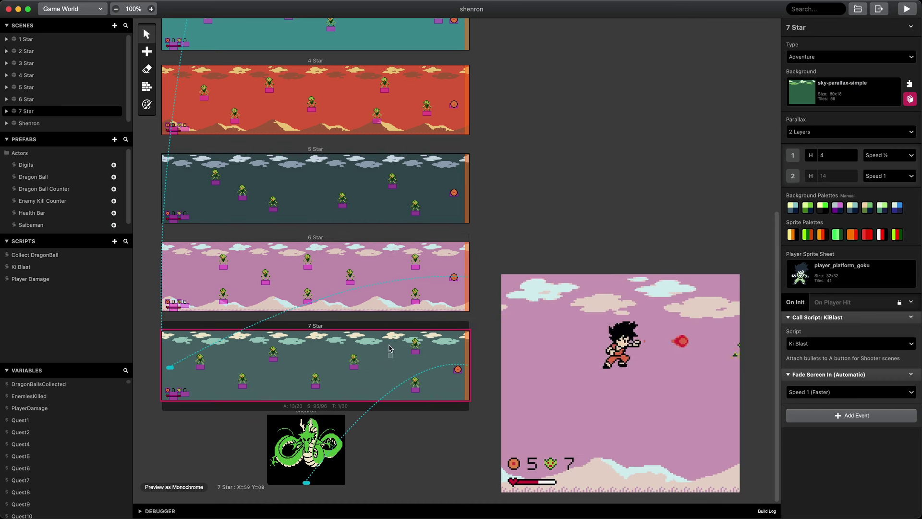